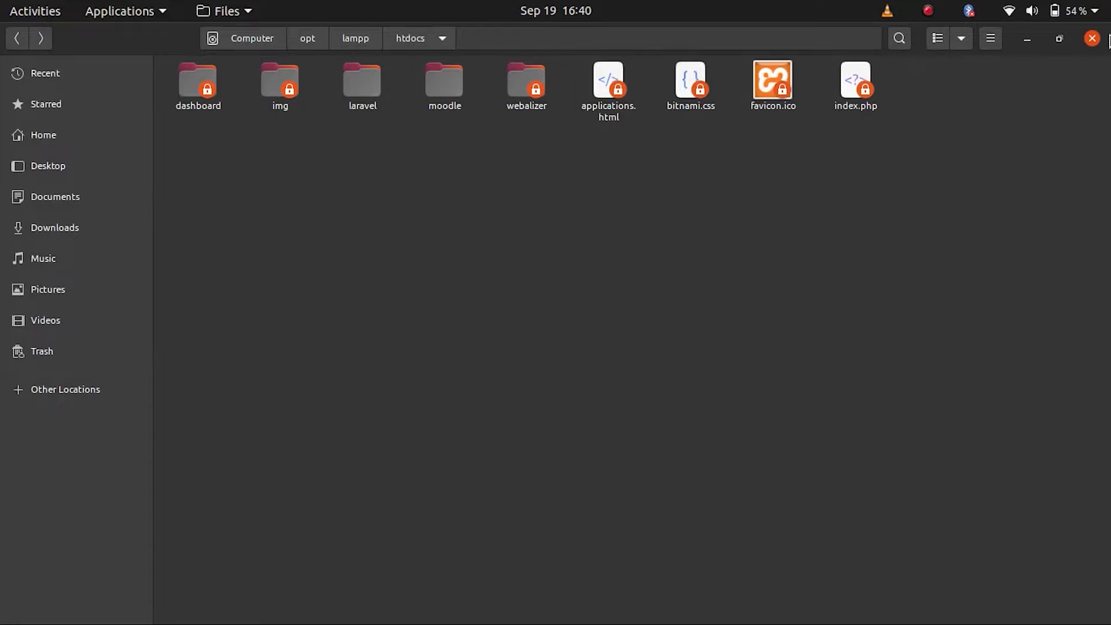
# Switch from the file manager to Chromium, then close the Moodle download page and the downloads bar.
pyautogui.click(1025, 40)
pyautogui.press('super')
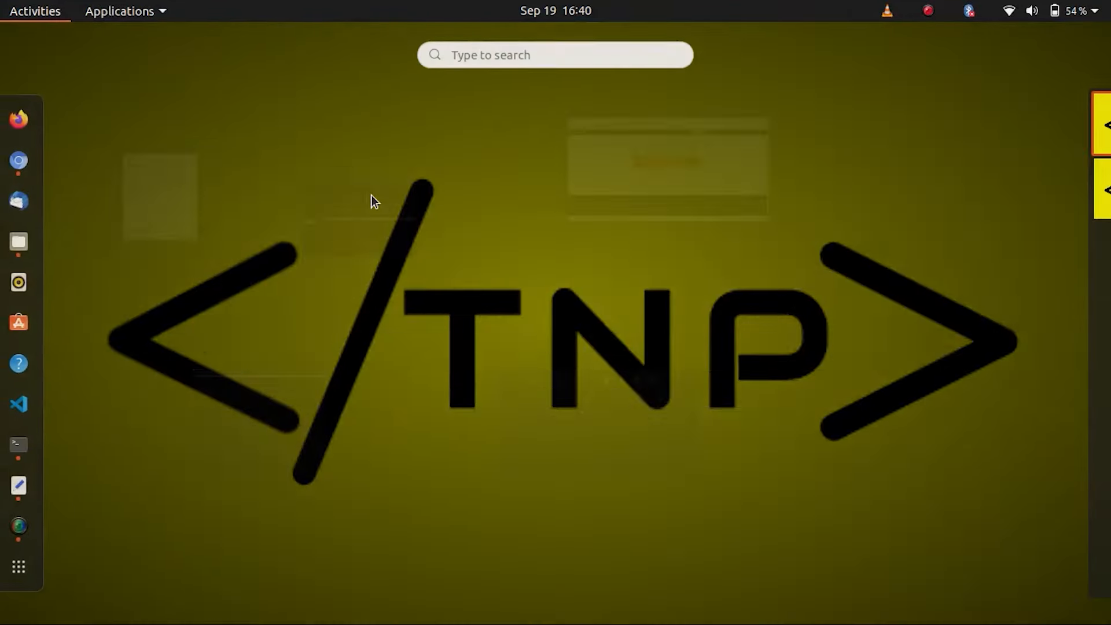
pyautogui.click(763, 246)
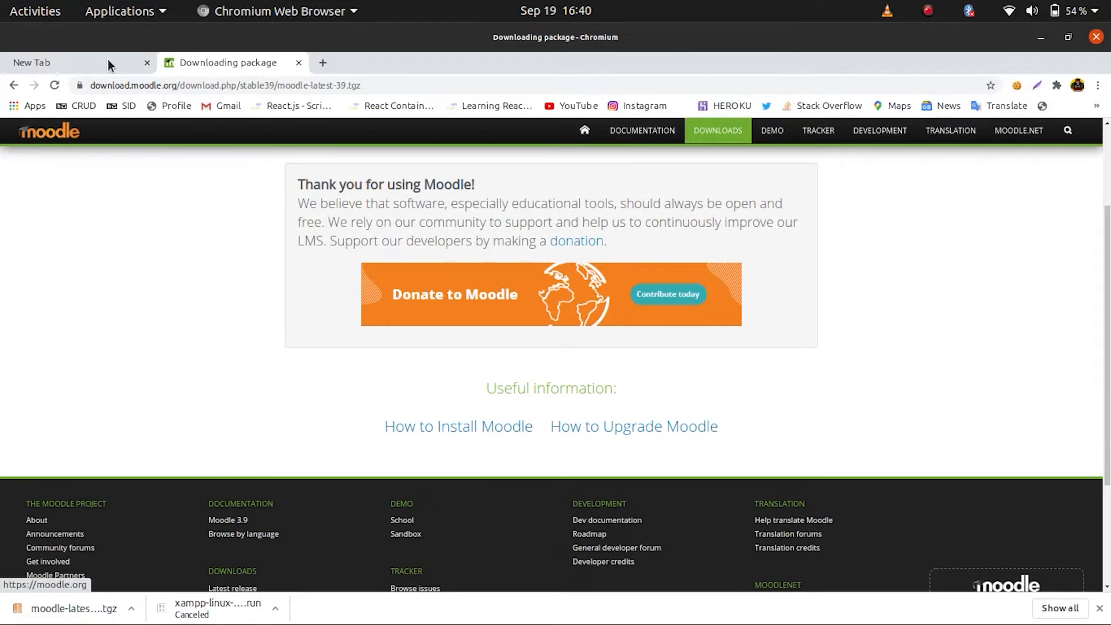
pyautogui.click(298, 63)
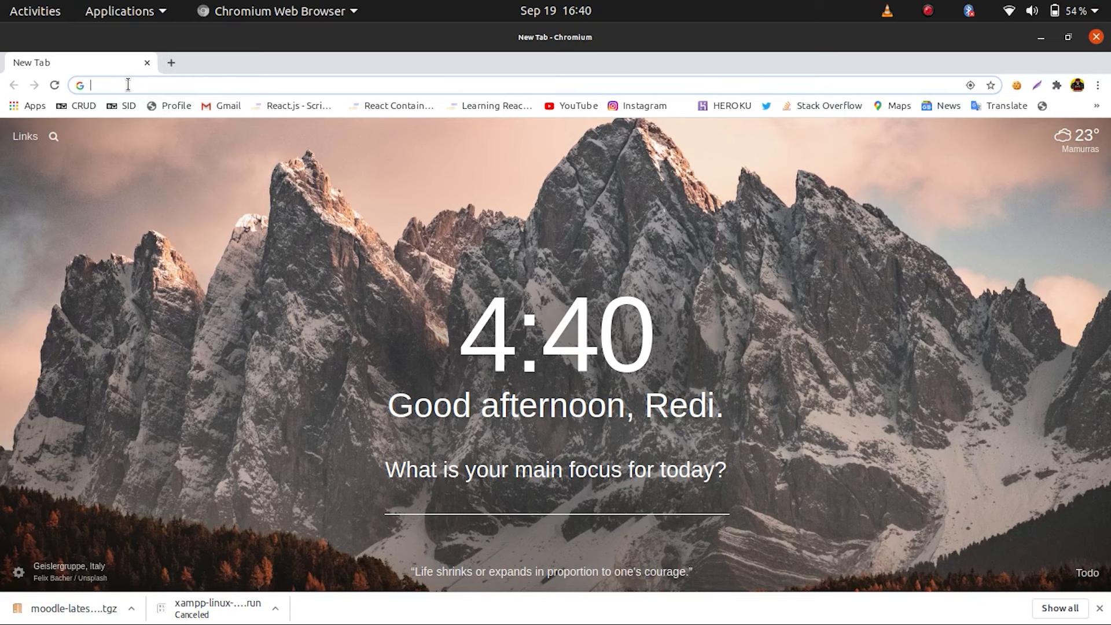
pyautogui.click(1100, 608)
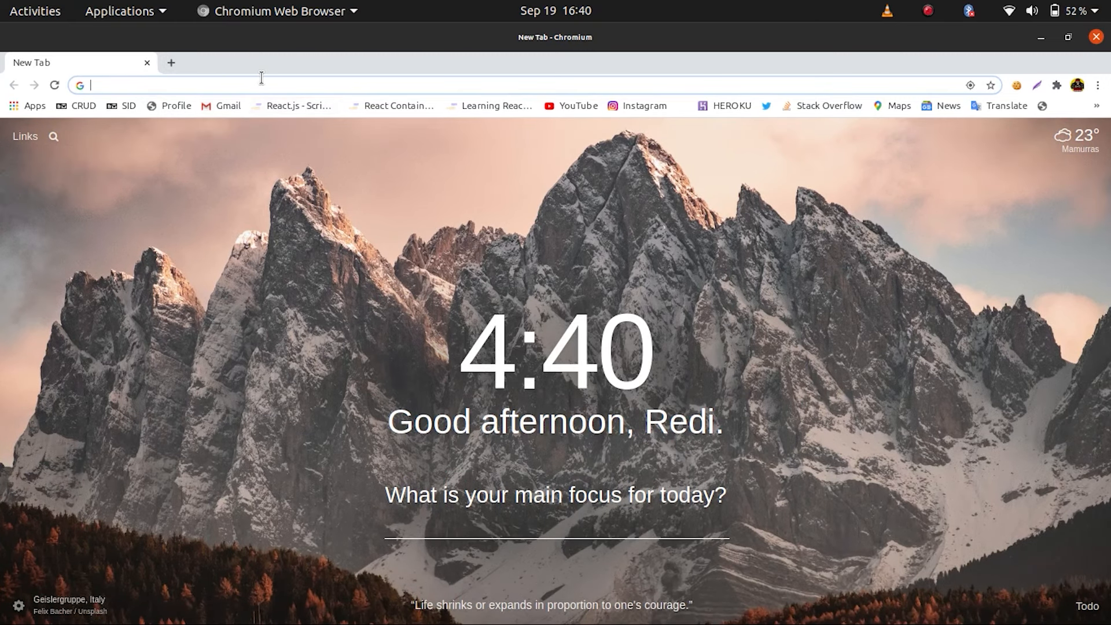
# Load localhost in the browser and look over the XAMPP welcome page.
pyautogui.write('localhost:3000')
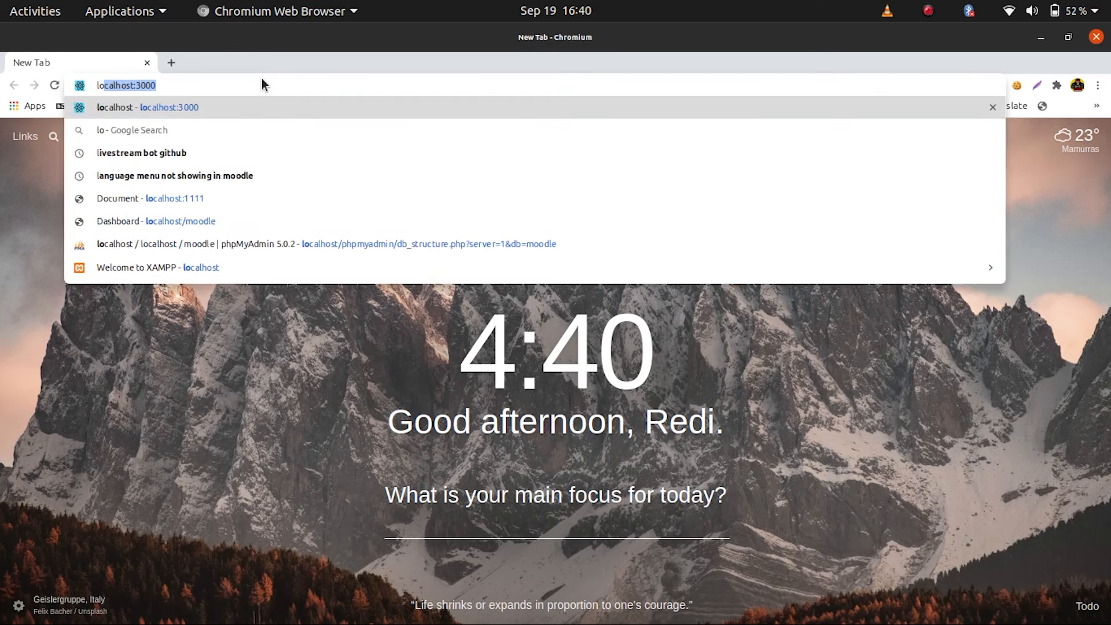
pyautogui.press('BackSpace')
pyautogui.press('BackSpace')
pyautogui.press('BackSpace')
pyautogui.press('BackSpace')
pyautogui.press('BackSpace')
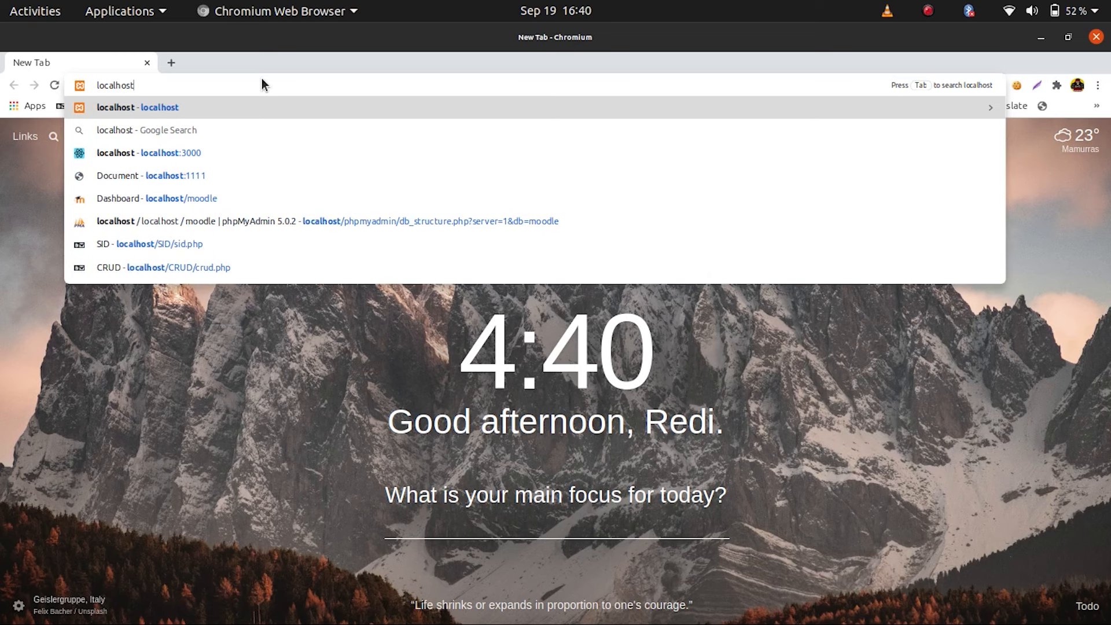
pyautogui.press('Return')
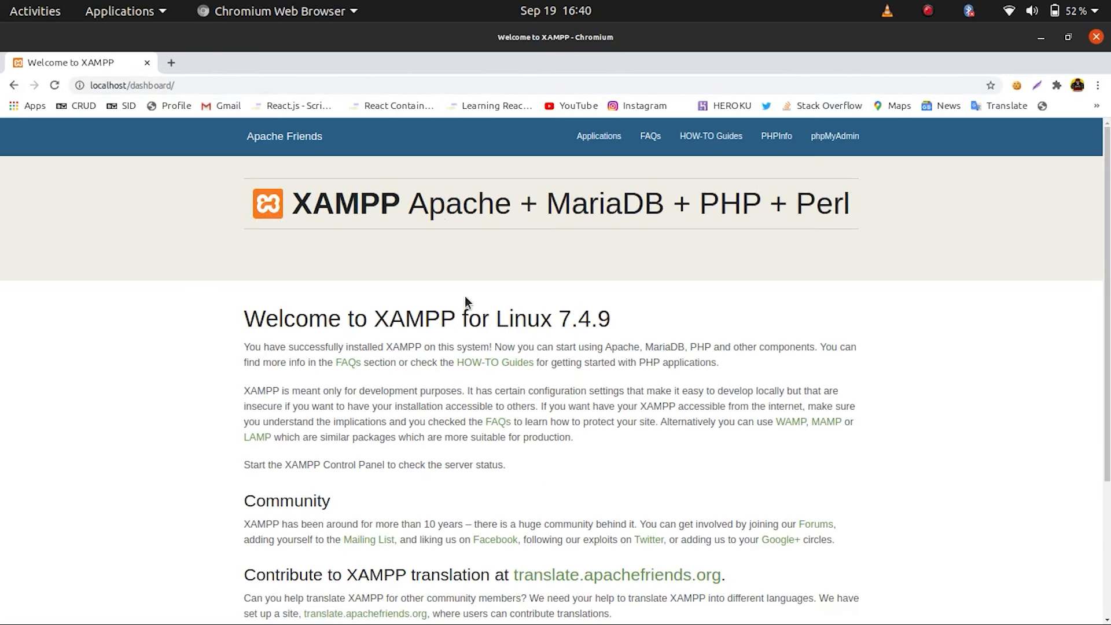
pyautogui.scroll(-3, 458, 293)
pyautogui.scroll(4, 405, 342)
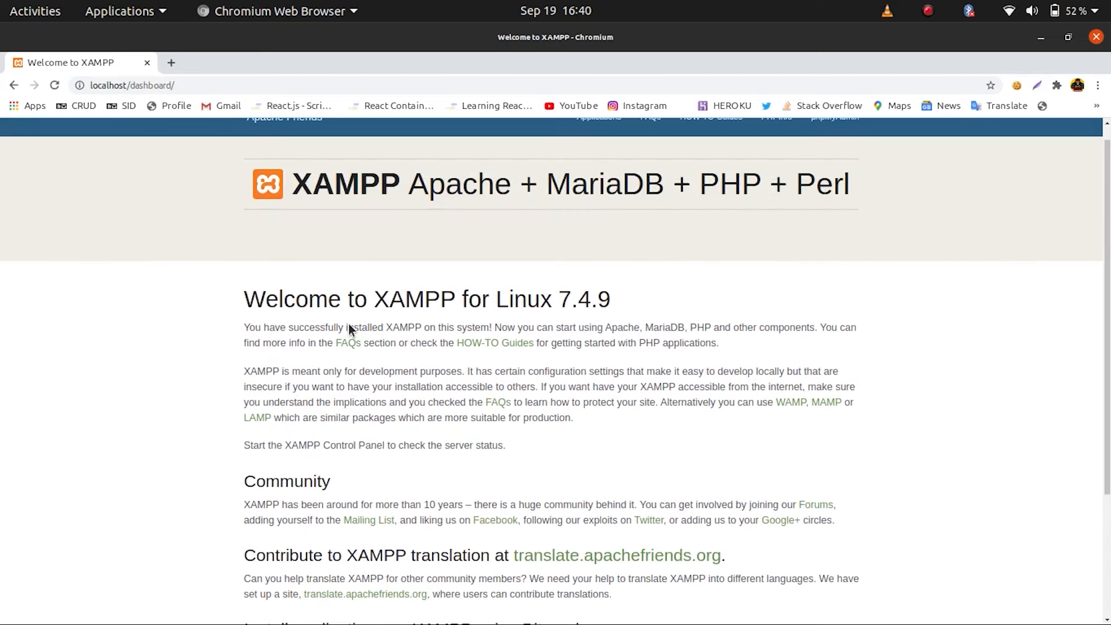
# Open the Moodle installer at localhost/moodle and dismiss the translation prompt.
pyautogui.moveTo(174, 85); pyautogui.dragTo(129, 88)
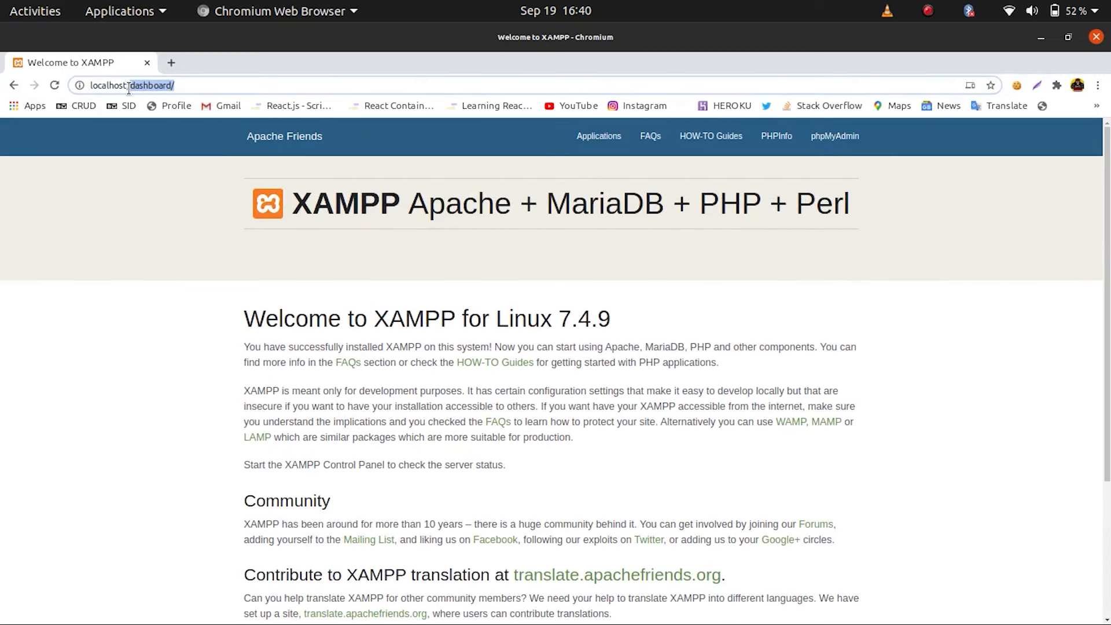
pyautogui.press('BackSpace')
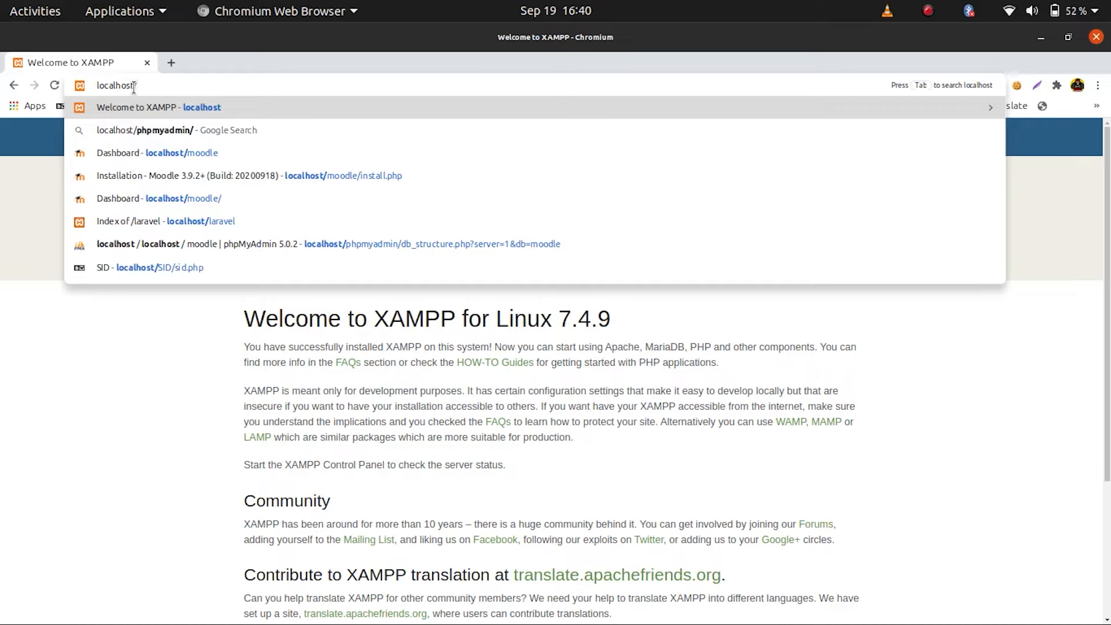
pyautogui.write('/')
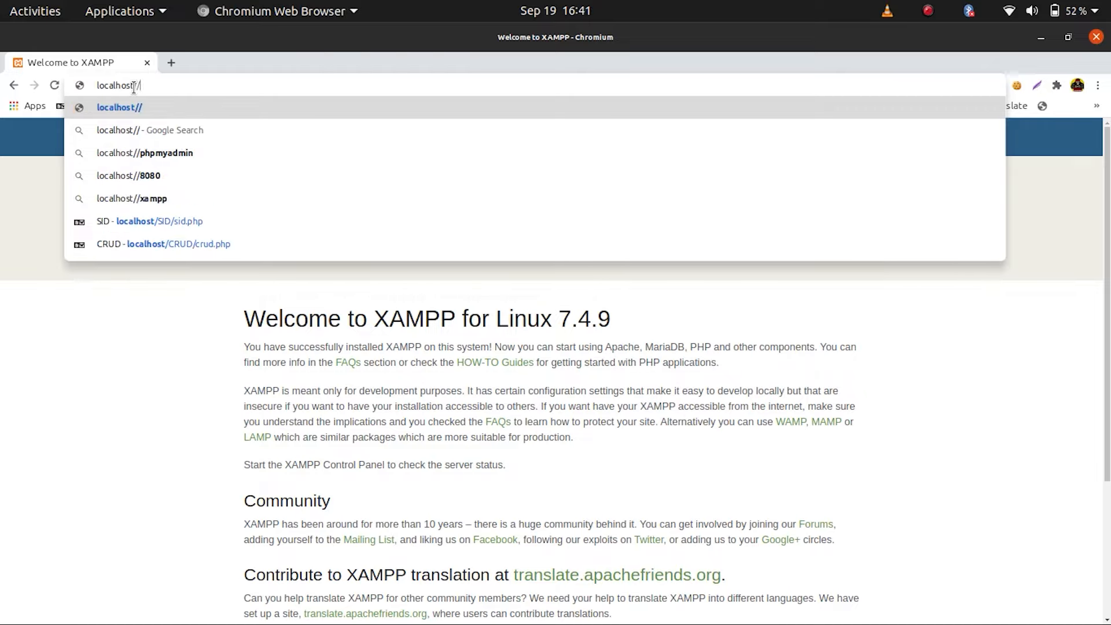
pyautogui.press('BackSpace')
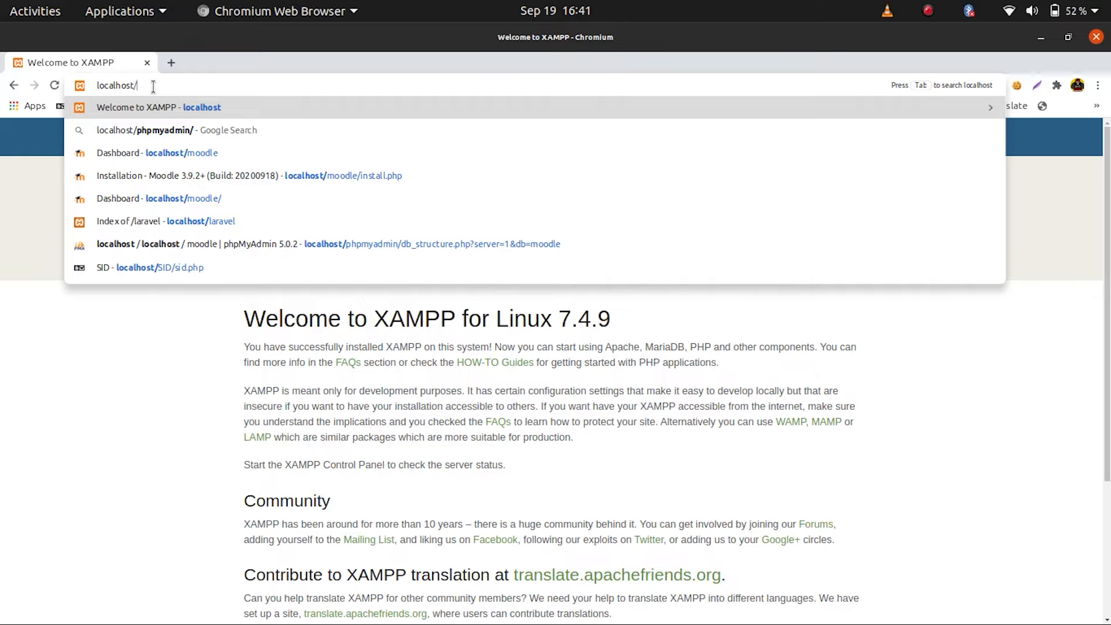
pyautogui.write('moodle')
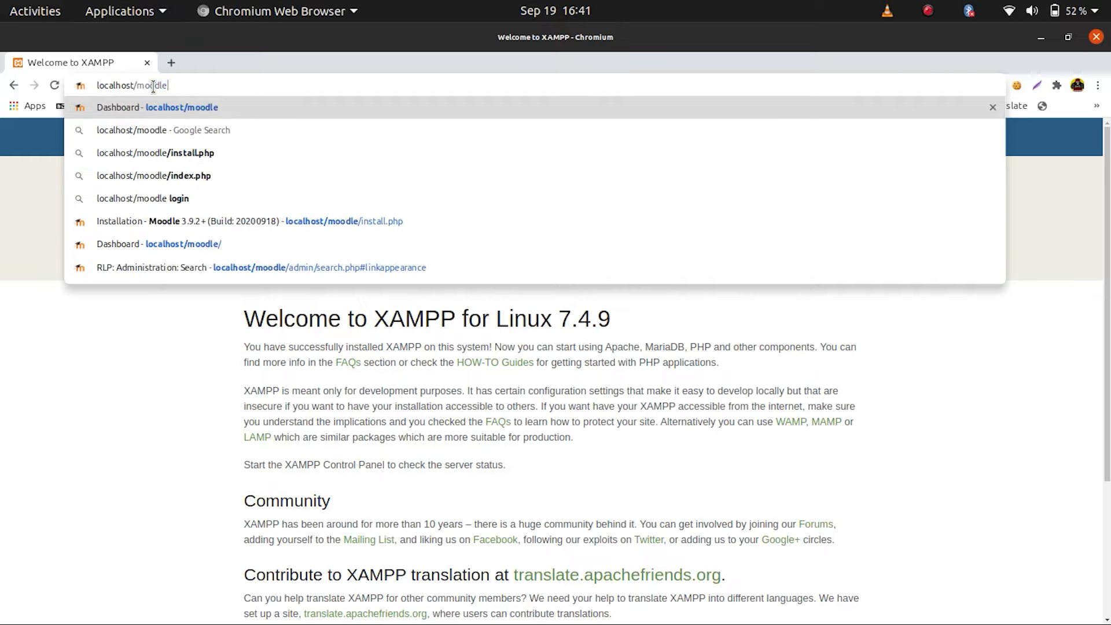
pyautogui.press('Return')
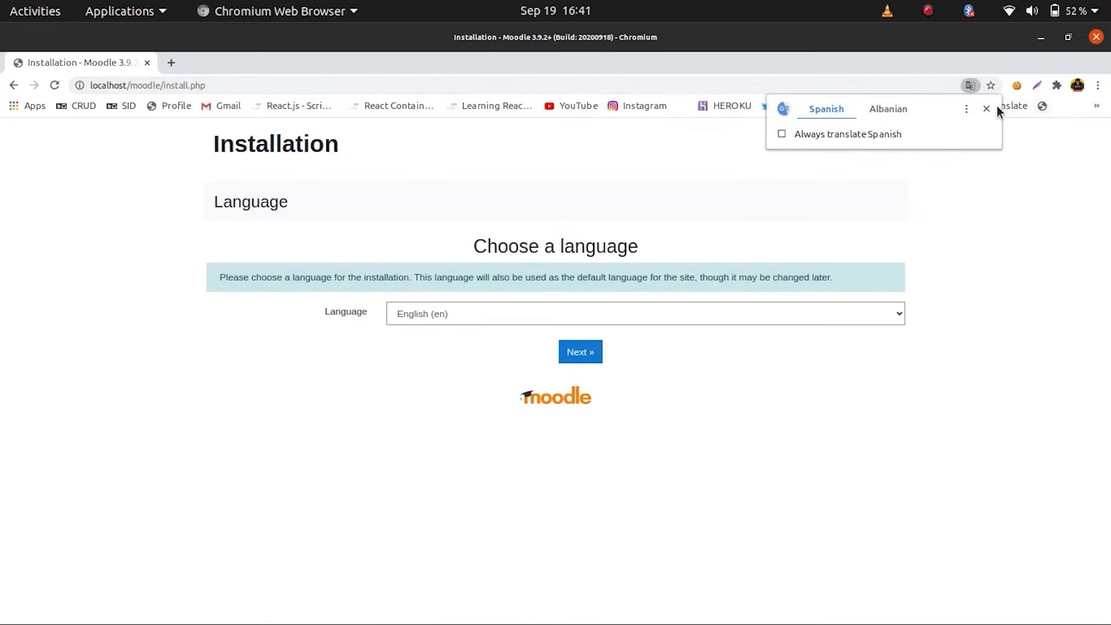
pyautogui.click(988, 108)
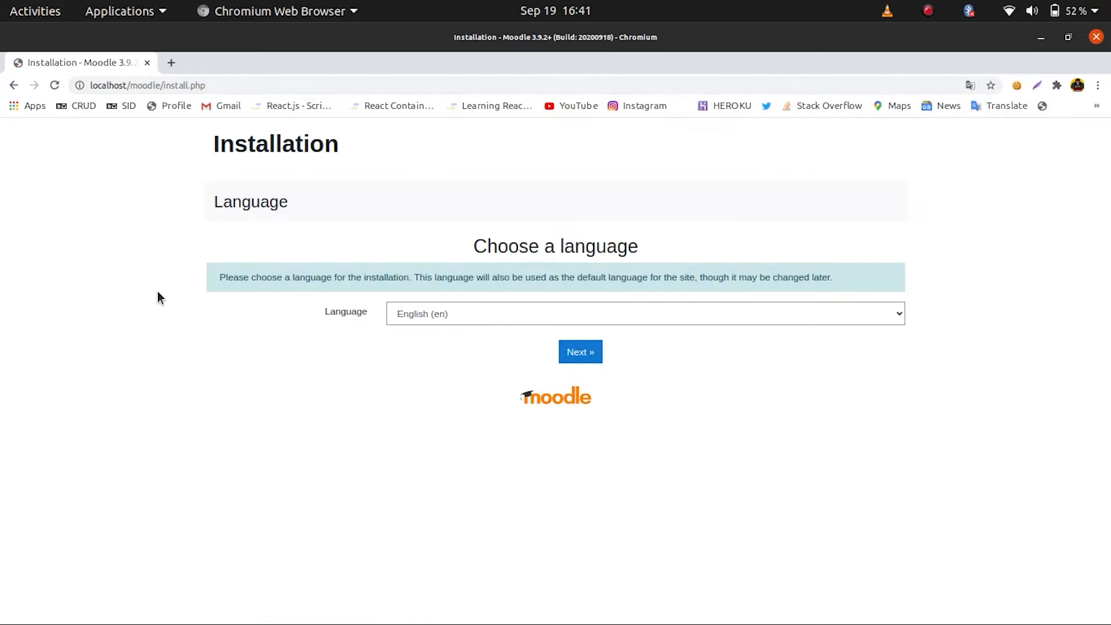
# Keep English (en) as the installation language and accept the default paths, with /opt/lampp/moodledata as the data directory.
pyautogui.click(548, 319)
pyautogui.scroll(-3, 474, 578)
pyautogui.click(227, 424)
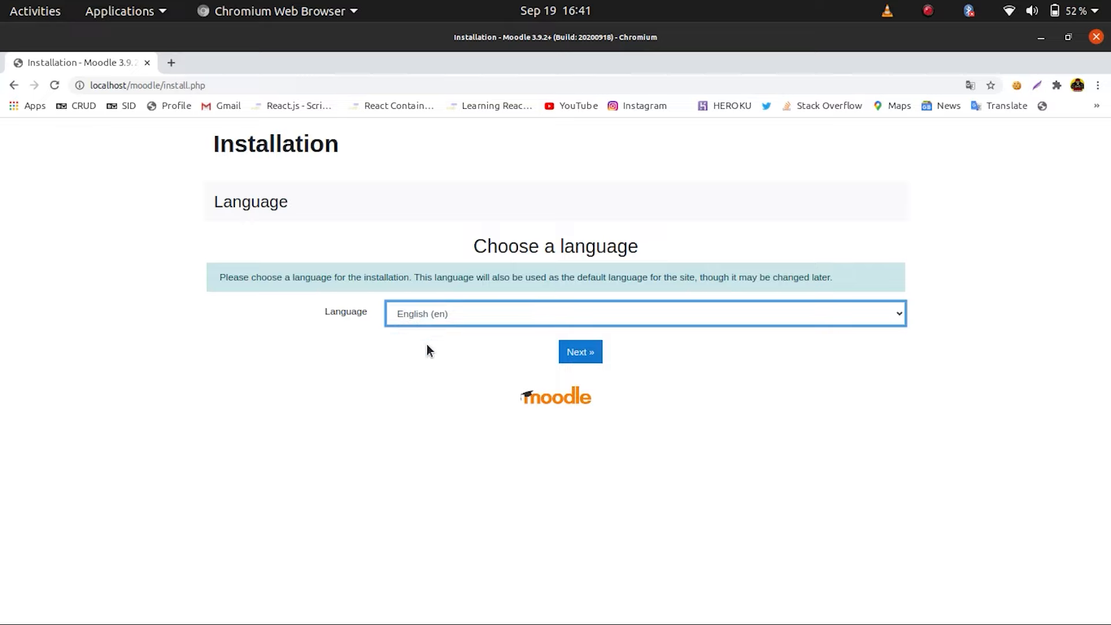
pyautogui.click(597, 353)
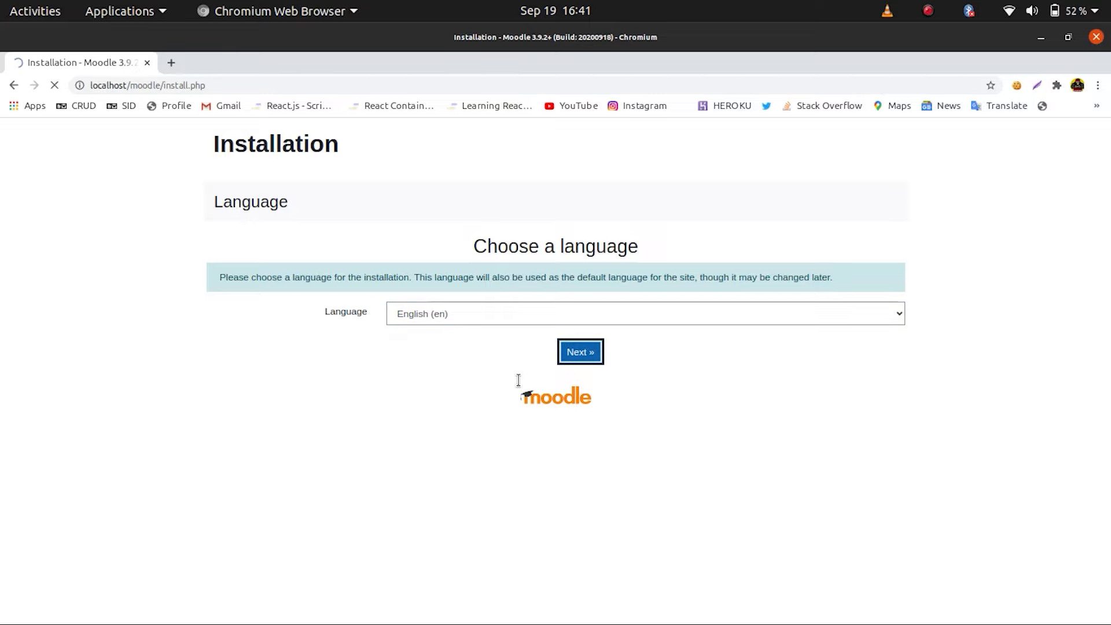
pyautogui.scroll(-3, 334, 382)
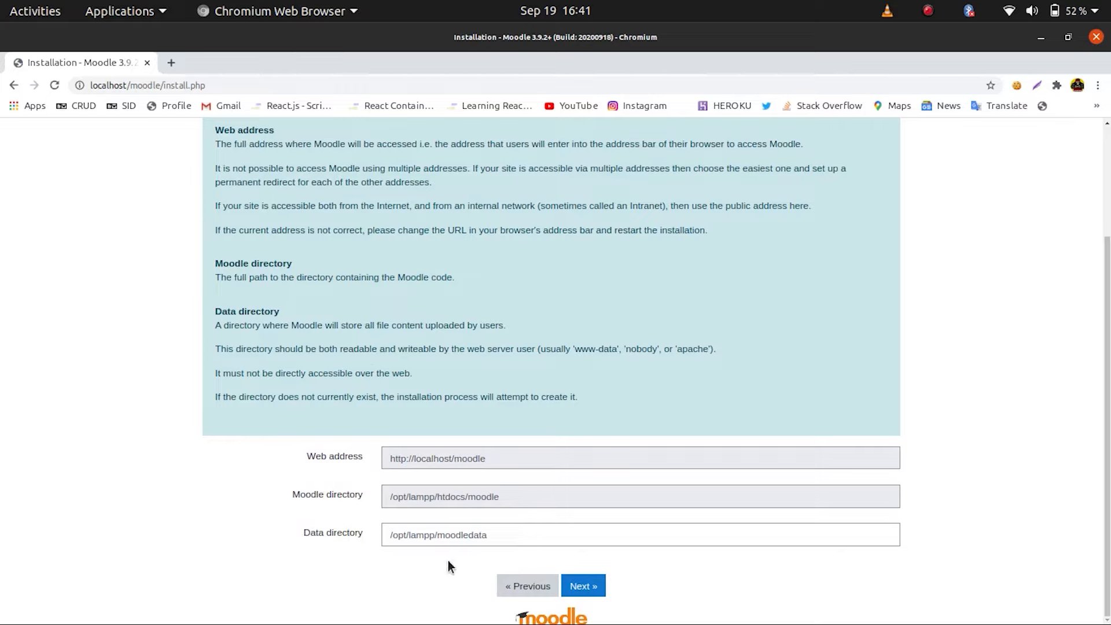
pyautogui.click(596, 586)
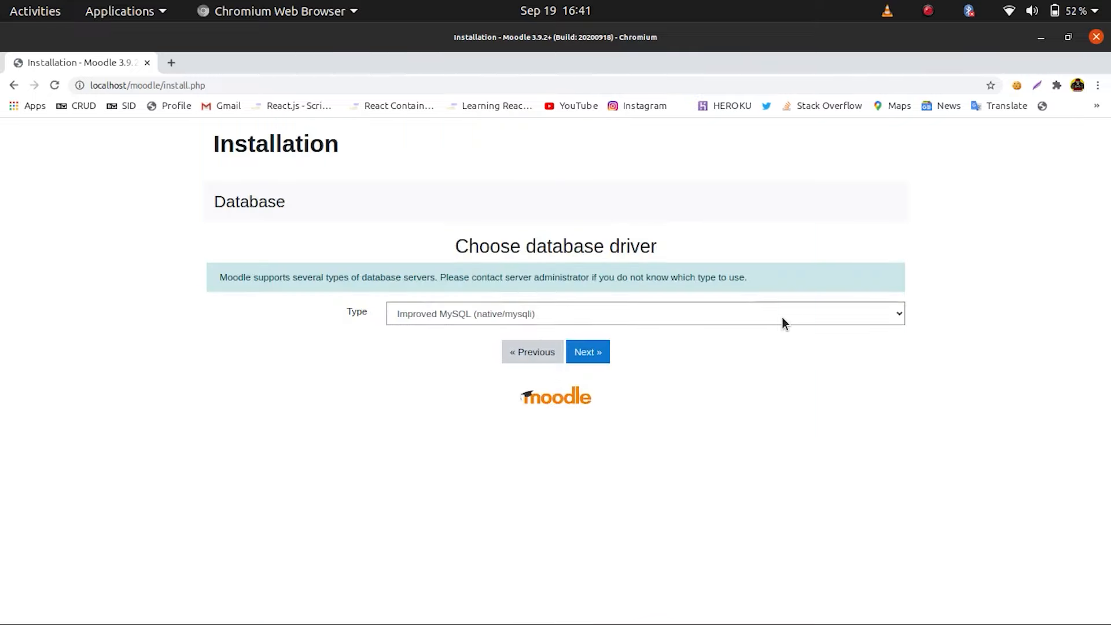
# Choose Improved MySQL (native/mysqli) as the database driver and continue to the database settings.
pyautogui.click(805, 319)
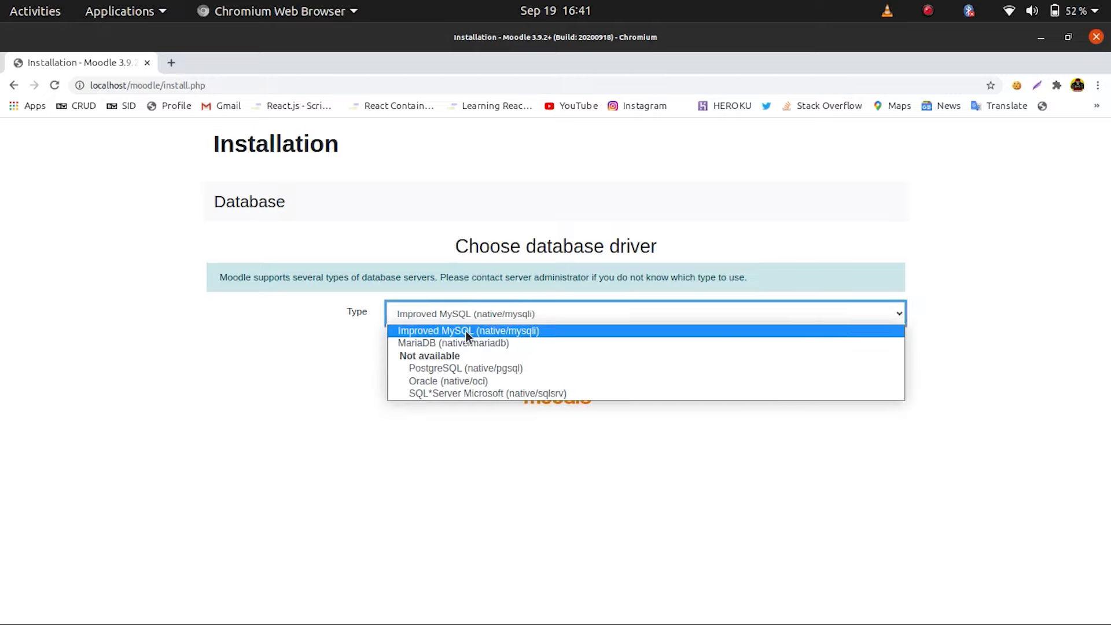
pyautogui.click(519, 331)
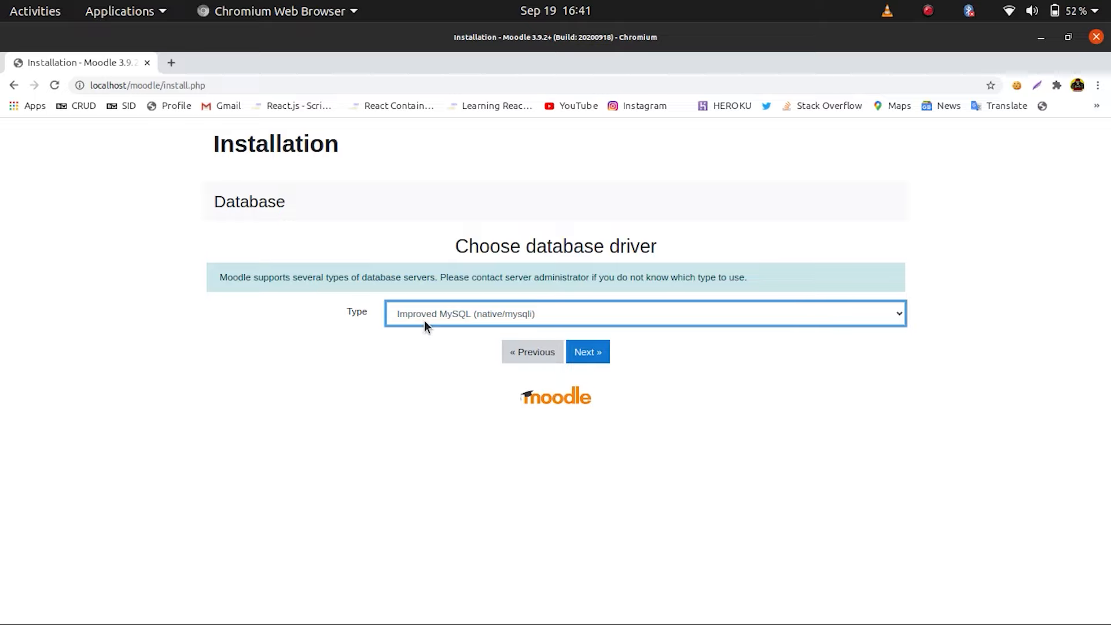
pyautogui.click(591, 356)
# Set the database user to root, keeping localhost as the host and moodle as the database name.
pyautogui.scroll(-2, 118, 439)
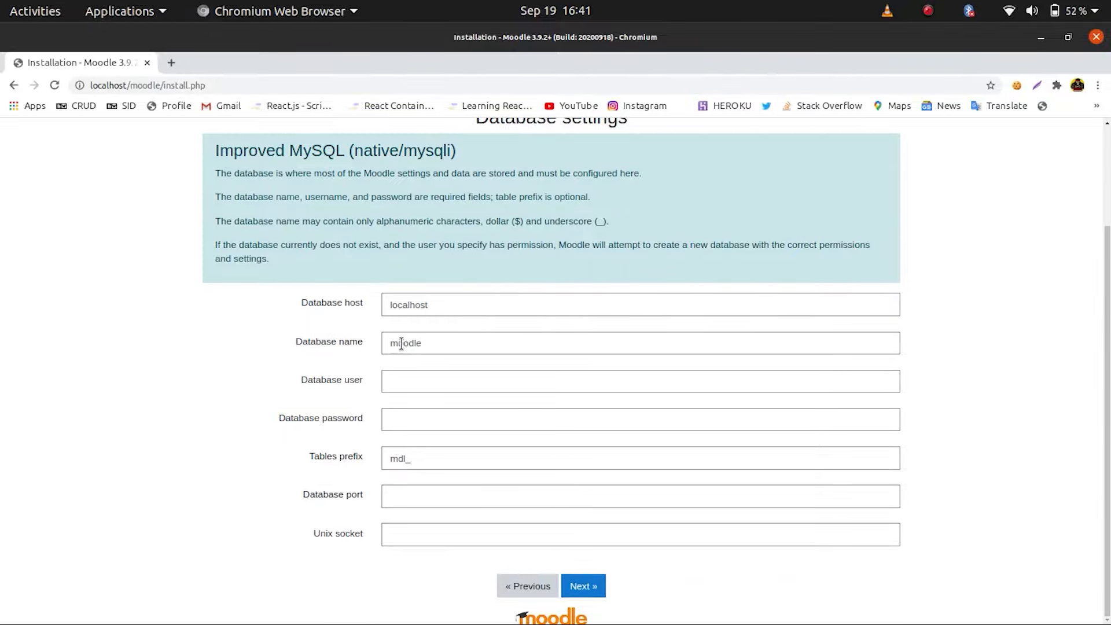
pyautogui.moveTo(444, 306); pyautogui.dragTo(230, 304)
pyautogui.click(231, 307)
pyautogui.moveTo(444, 342); pyautogui.dragTo(359, 343)
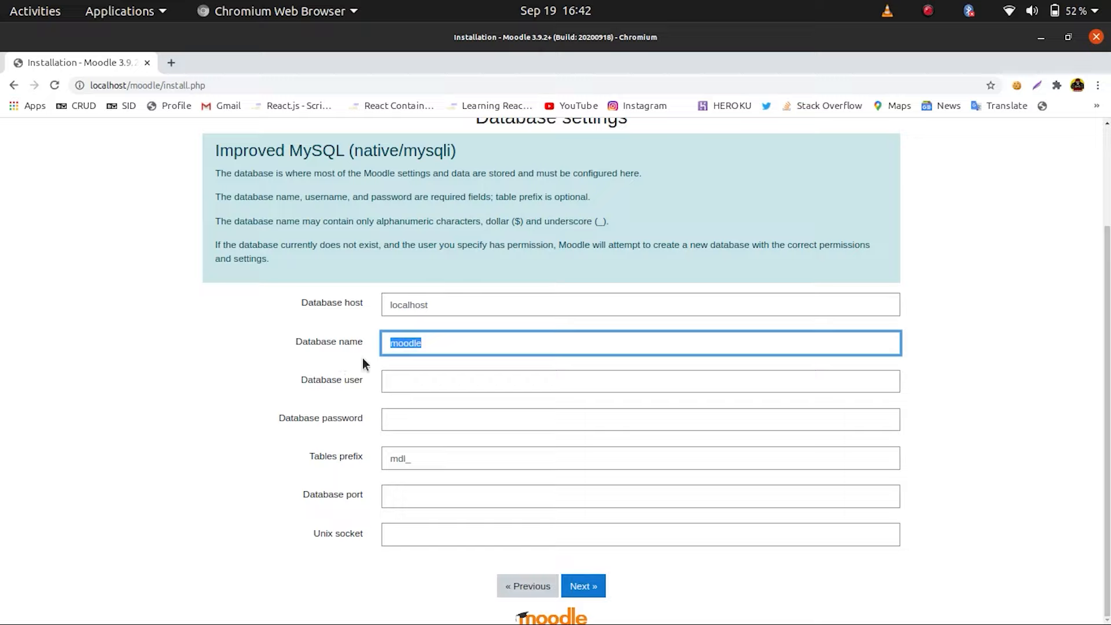
pyautogui.click(433, 345)
pyautogui.moveTo(431, 344); pyautogui.dragTo(351, 339)
pyautogui.click(413, 382)
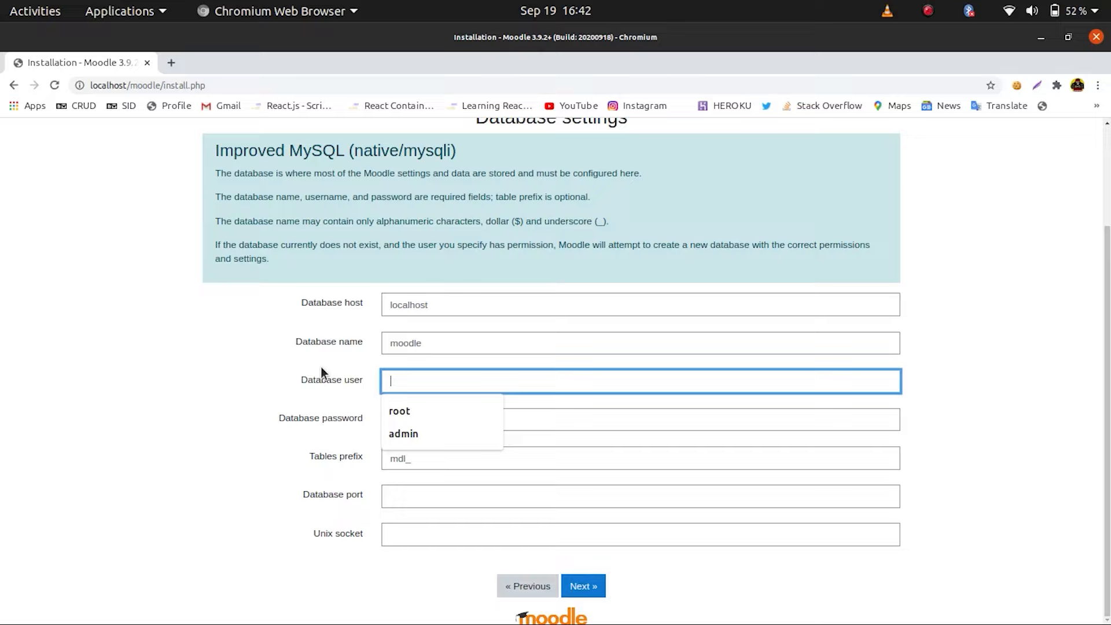
pyautogui.write('root')
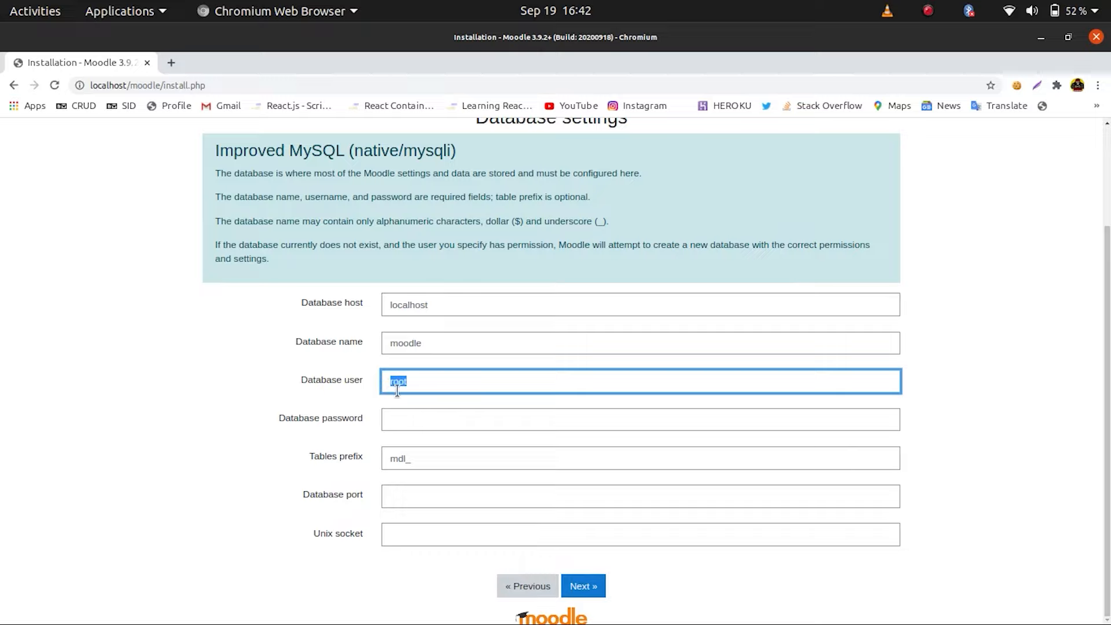
pyautogui.click(411, 383)
pyautogui.doubleClick(411, 384)
# Leave the database password blank, keep the remaining defaults and submit the database settings.
pyautogui.click(364, 441)
pyautogui.click(403, 423)
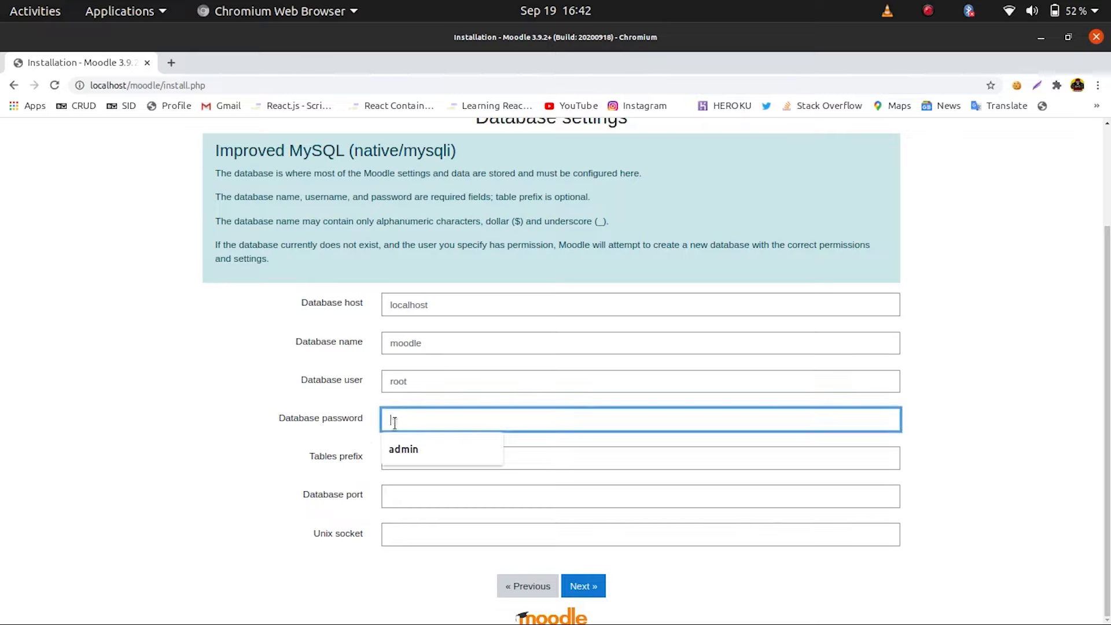
pyautogui.click(265, 413)
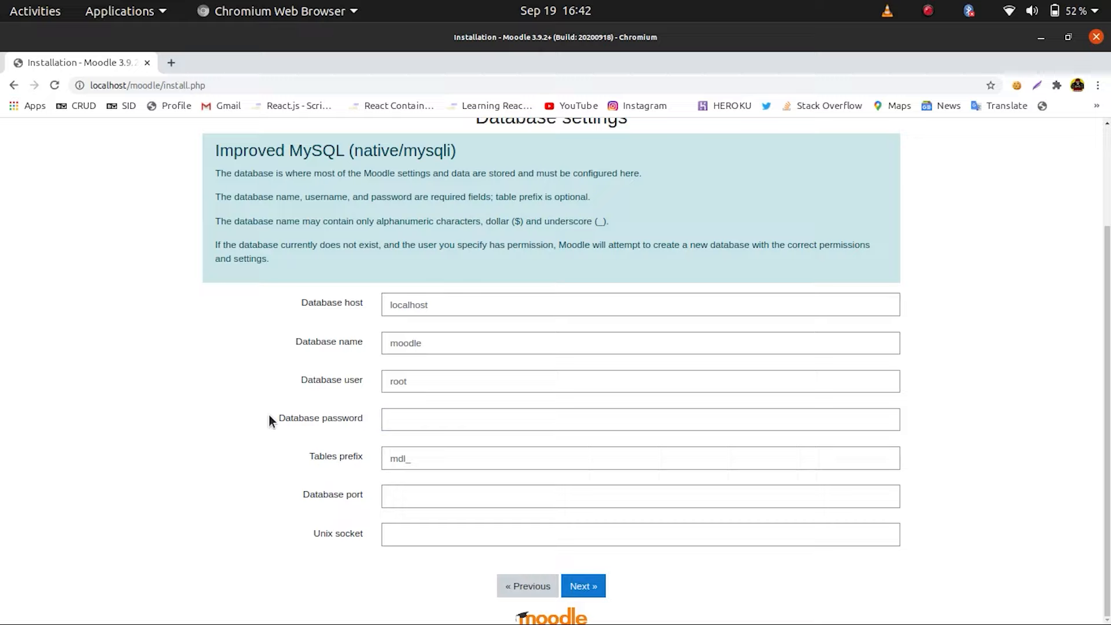
pyautogui.click(313, 380)
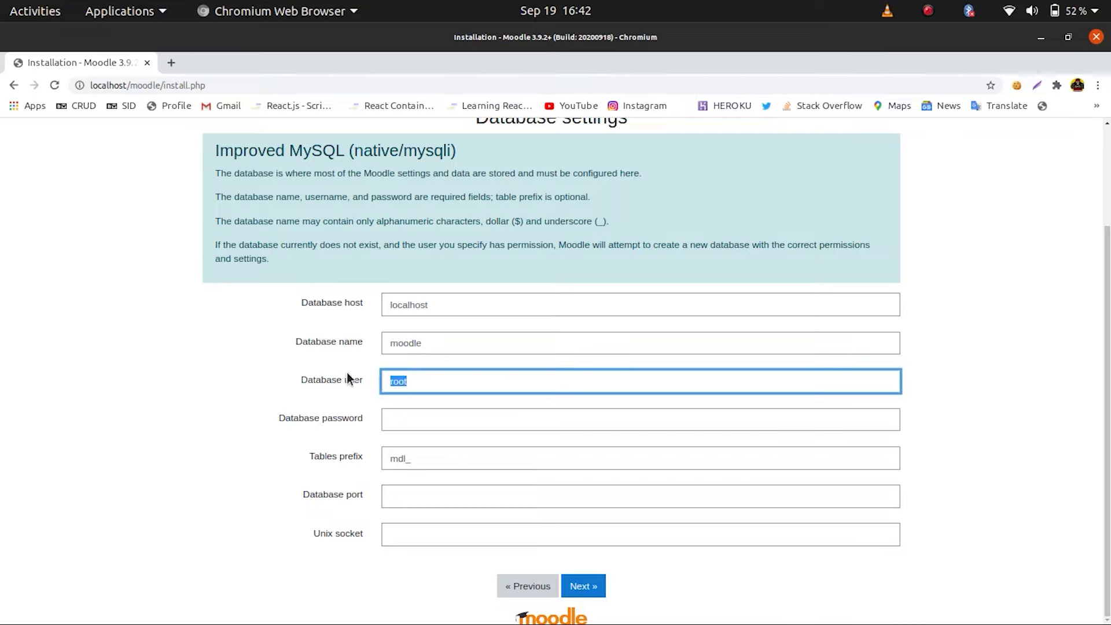
pyautogui.click(383, 430)
pyautogui.click(287, 457)
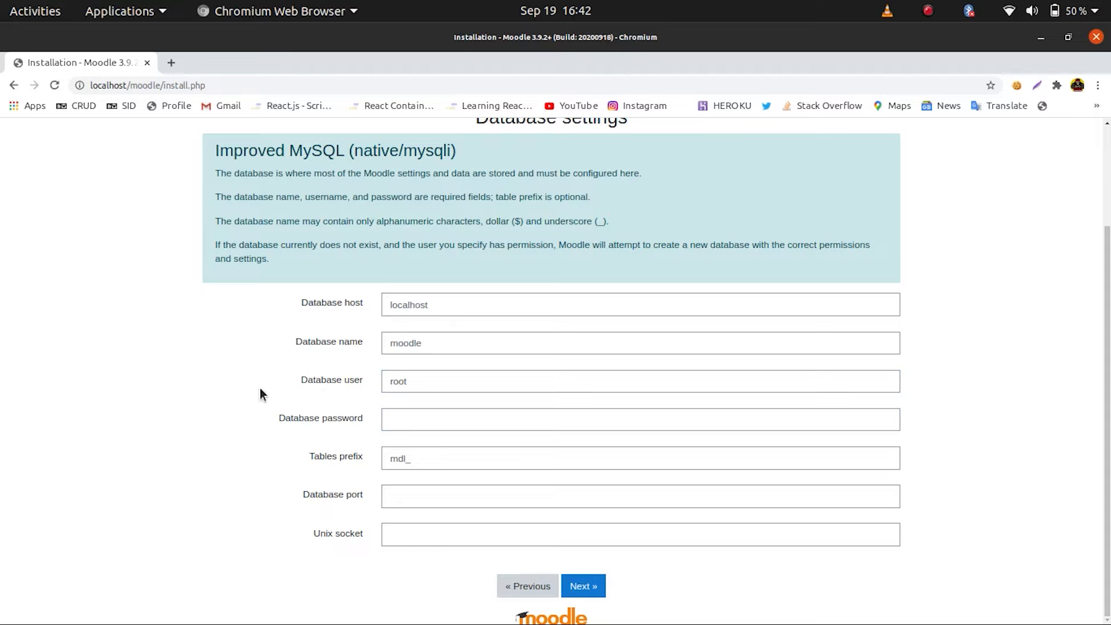
pyautogui.click(574, 584)
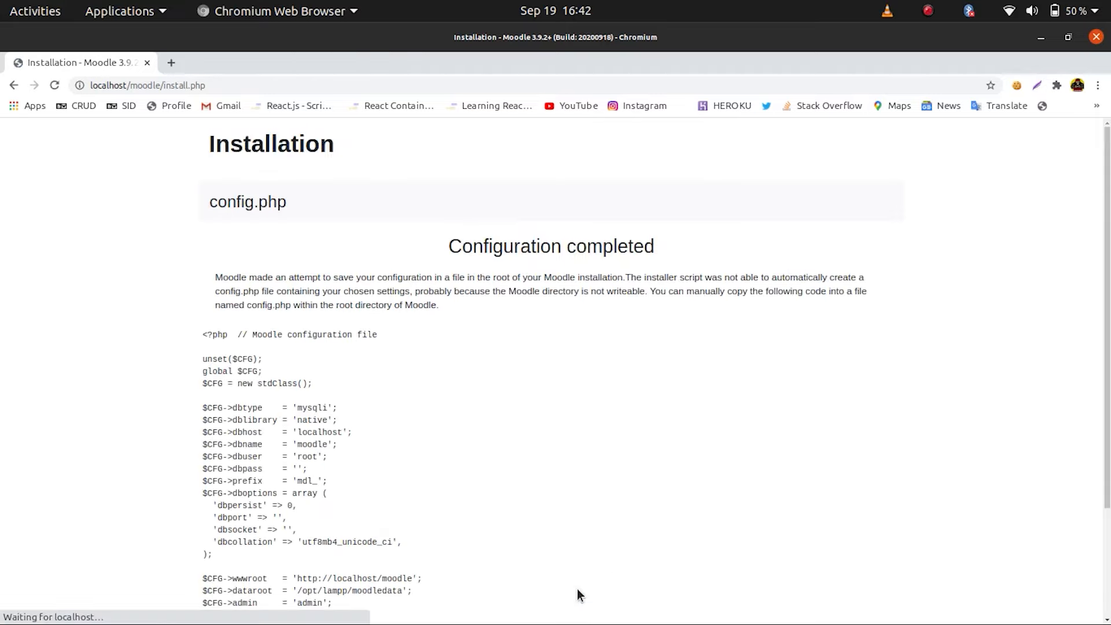
# Examine the generated Moodle configuration code and the config.php file name it must be saved under.
pyautogui.scroll(-3, 313, 347)
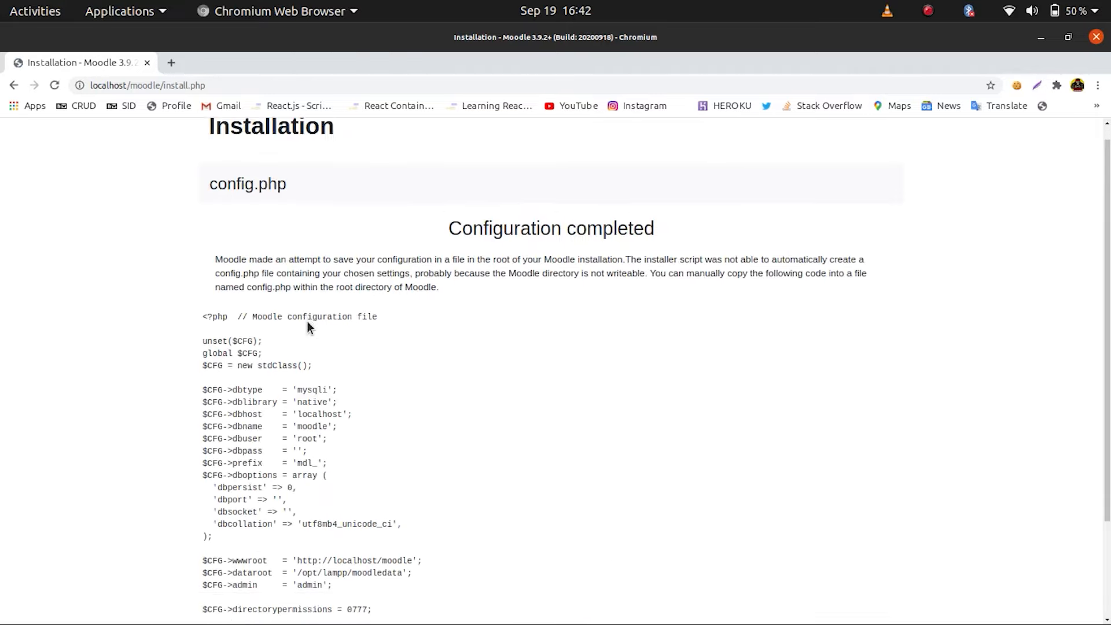
pyautogui.scroll(3, 379, 394)
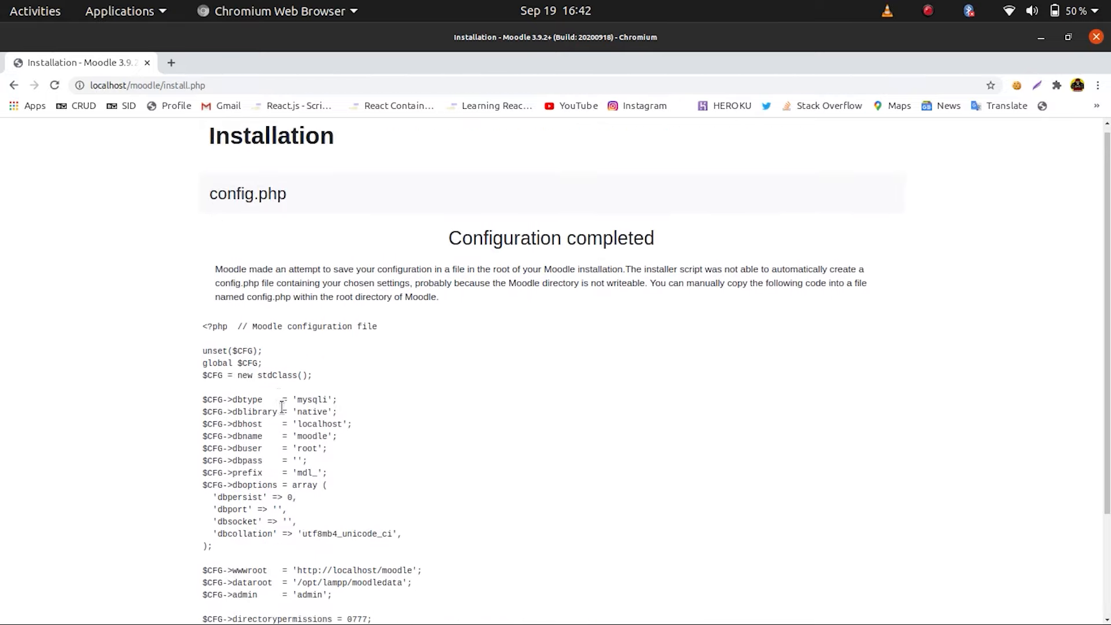
pyautogui.scroll(-3, 267, 365)
pyautogui.moveTo(602, 569); pyautogui.dragTo(199, 210)
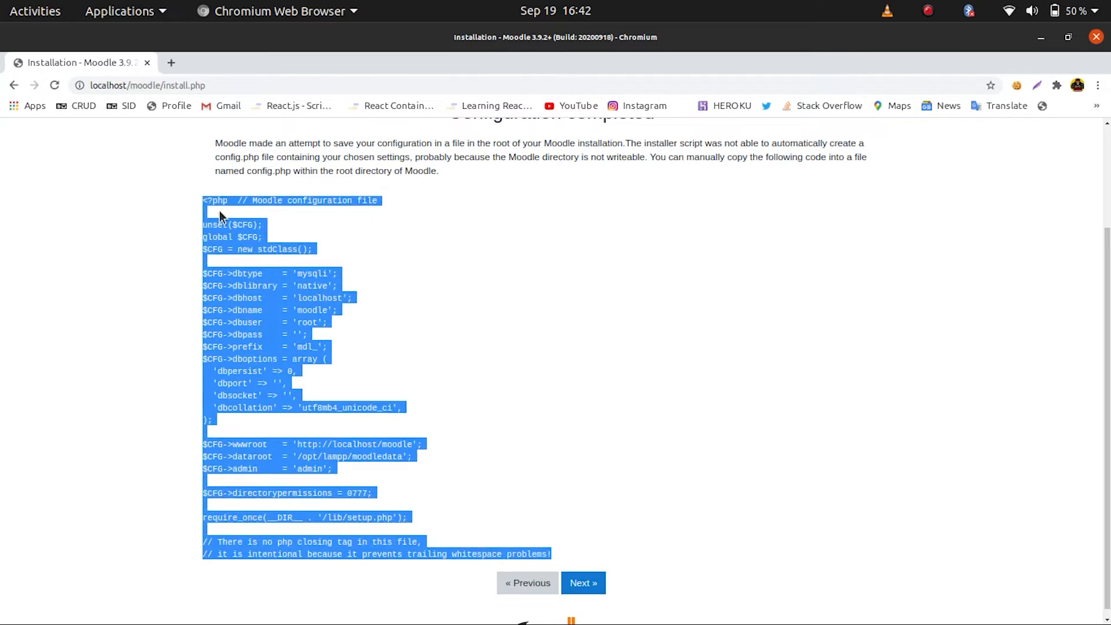
pyautogui.scroll(3, 516, 335)
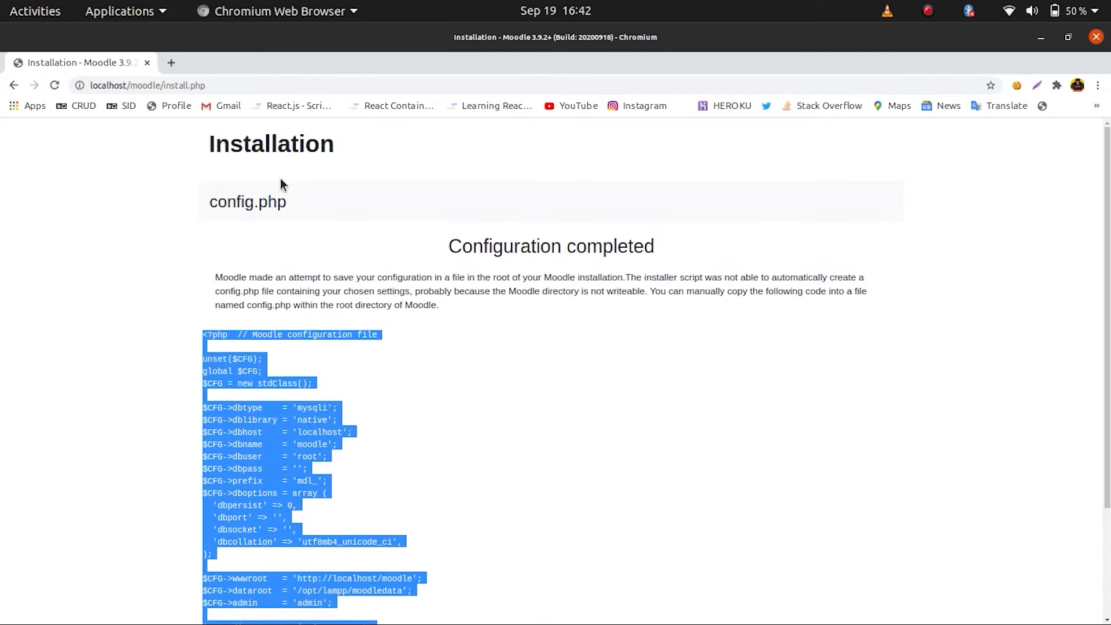
pyautogui.moveTo(291, 207); pyautogui.dragTo(241, 204)
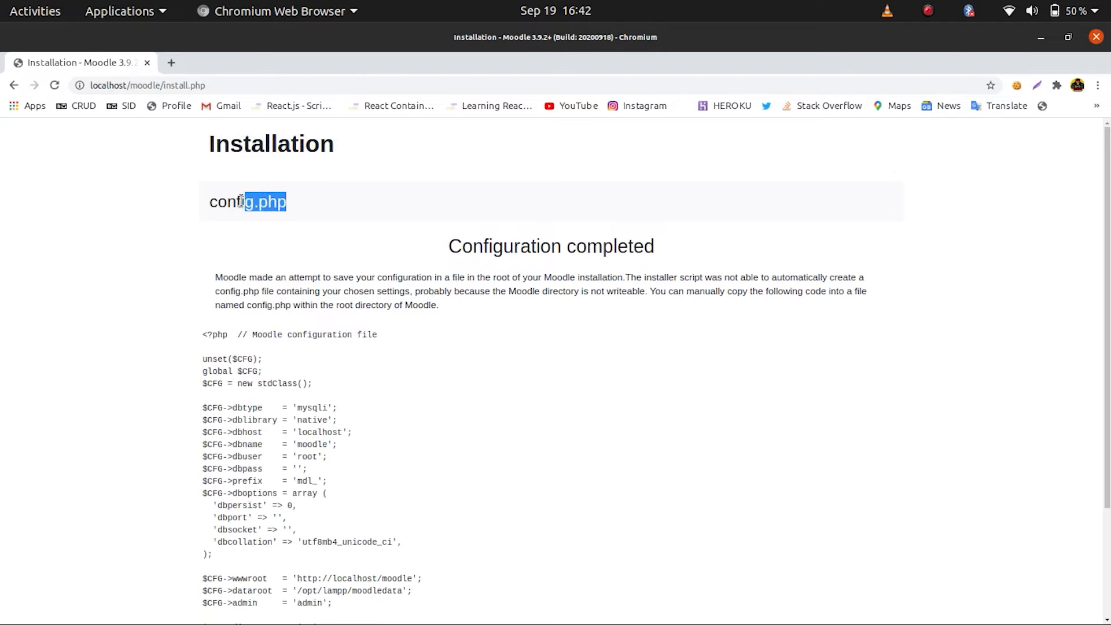
# Copy the entire generated Moodle configuration code, from the opening <?php line to the final comment.
pyautogui.click(304, 335)
pyautogui.scroll(-3, 391, 456)
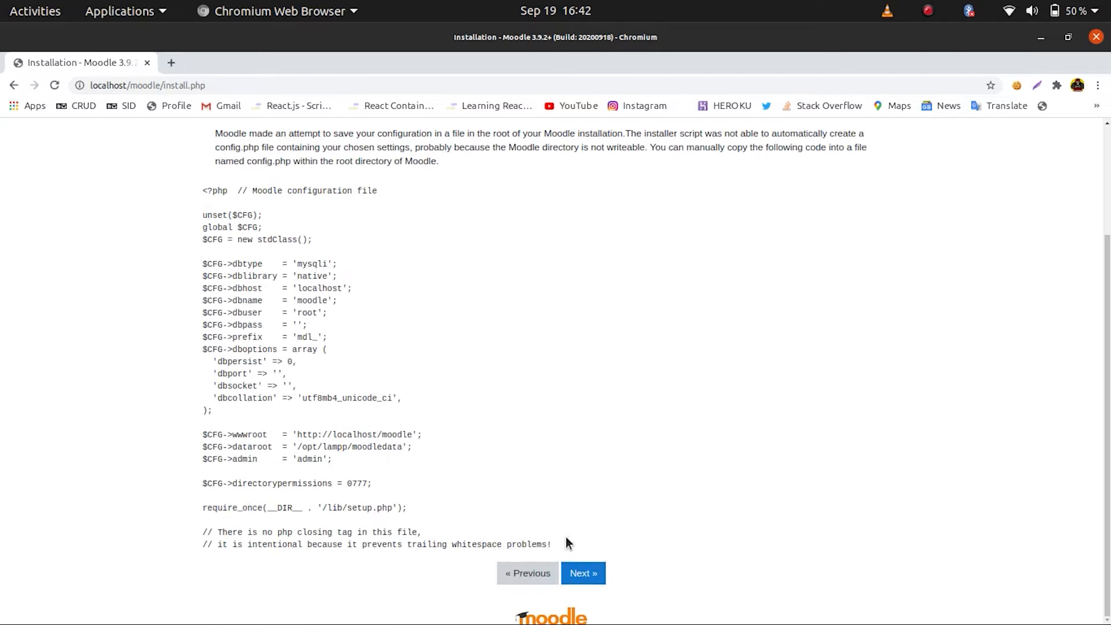
pyautogui.moveTo(554, 542); pyautogui.dragTo(205, 187)
pyautogui.click(205, 185)
pyautogui.tripleClick(205, 185)
pyautogui.rightClick(218, 198)
pyautogui.click(245, 206)
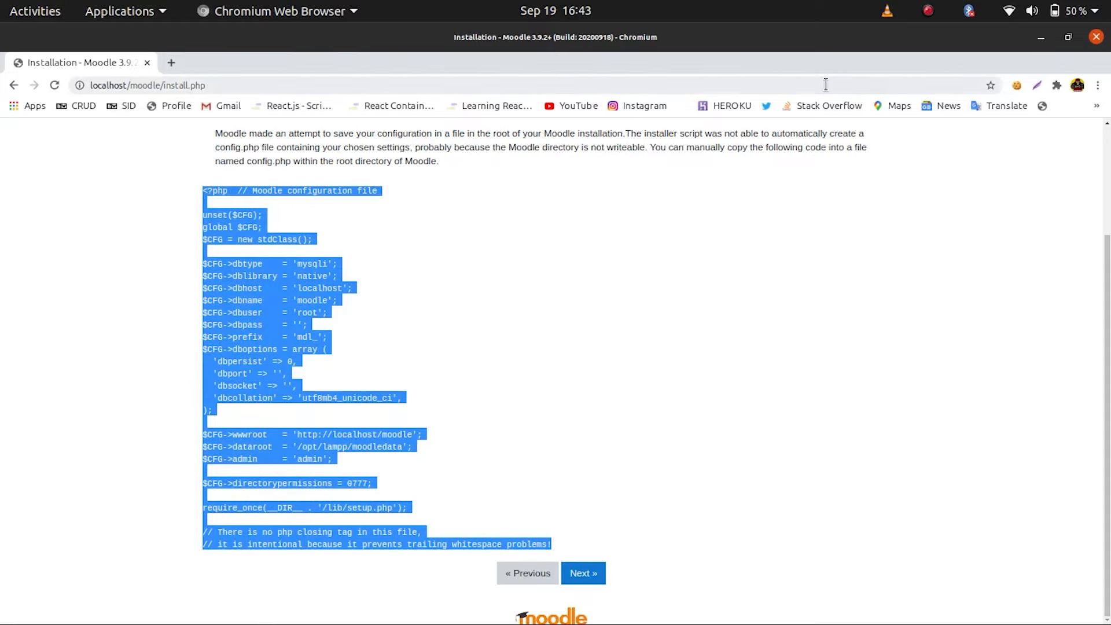
# Switch to the Files window and open the moodle folder inside /opt/lampp/htdocs.
pyautogui.press('super')
pyautogui.click(689, 210)
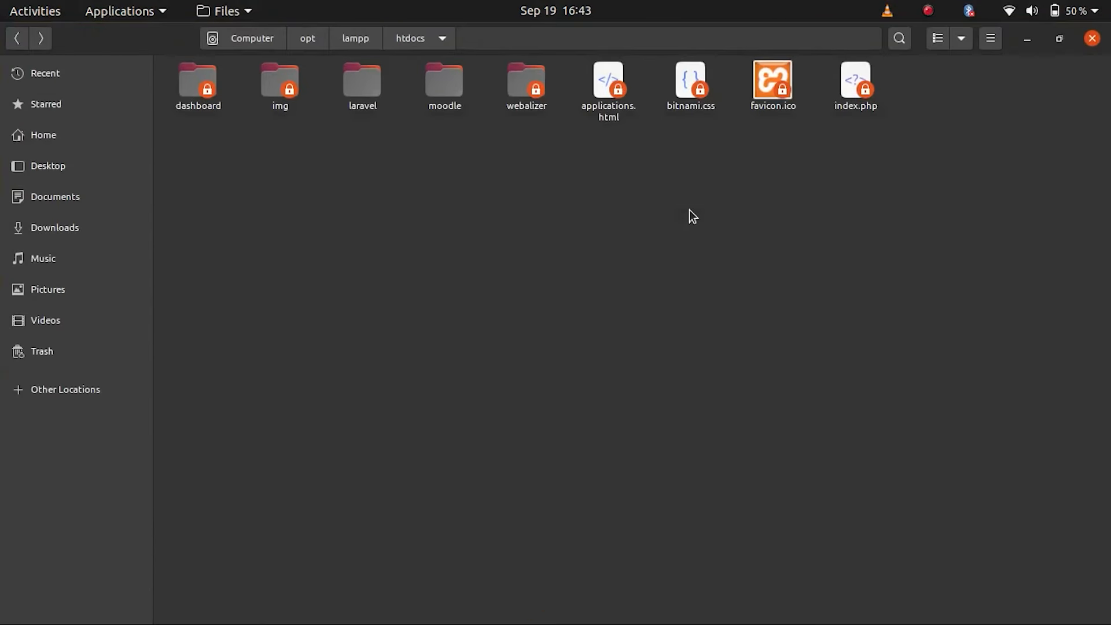
pyautogui.doubleClick(452, 78)
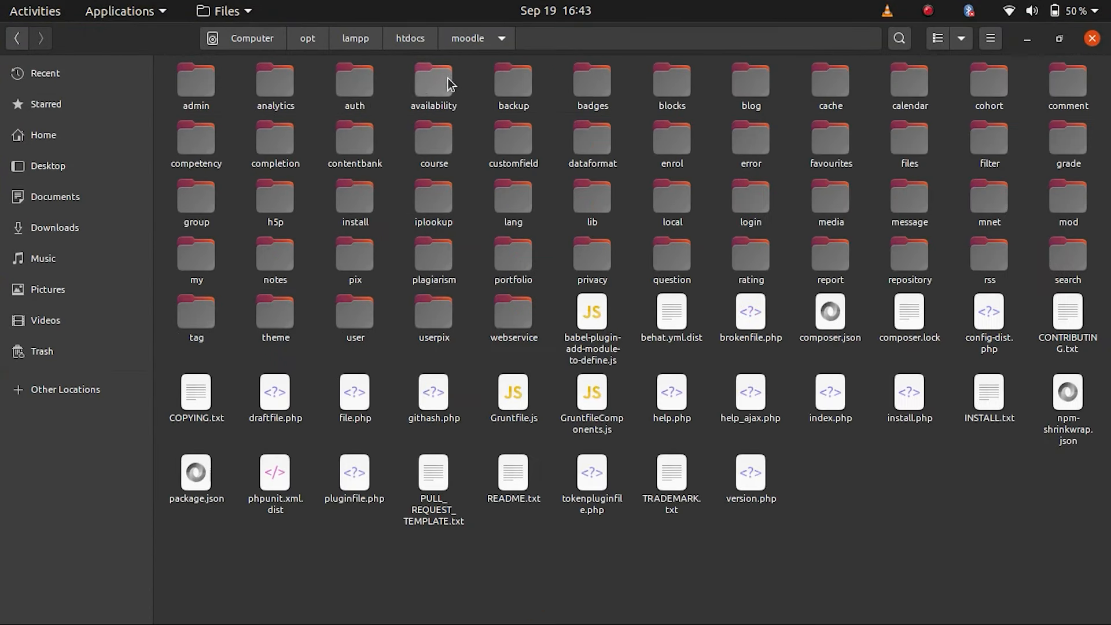
# Open an enlarged-text terminal in the moodle folder and create an empty file with touch config.php.
pyautogui.rightClick(843, 462)
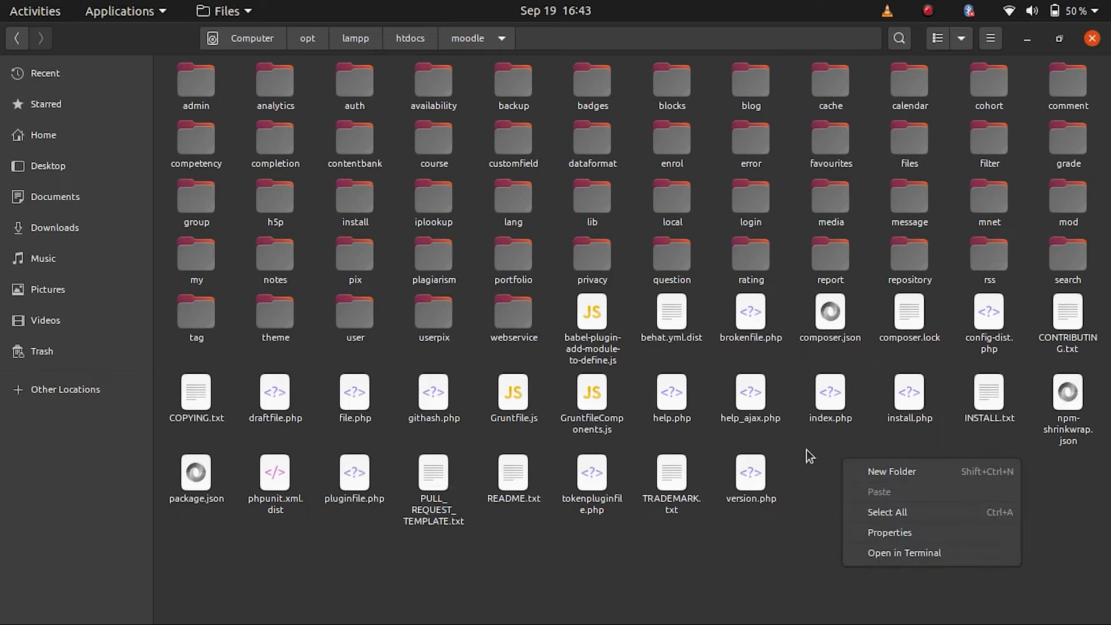
pyautogui.click(808, 472)
pyautogui.rightClick(827, 477)
pyautogui.click(877, 569)
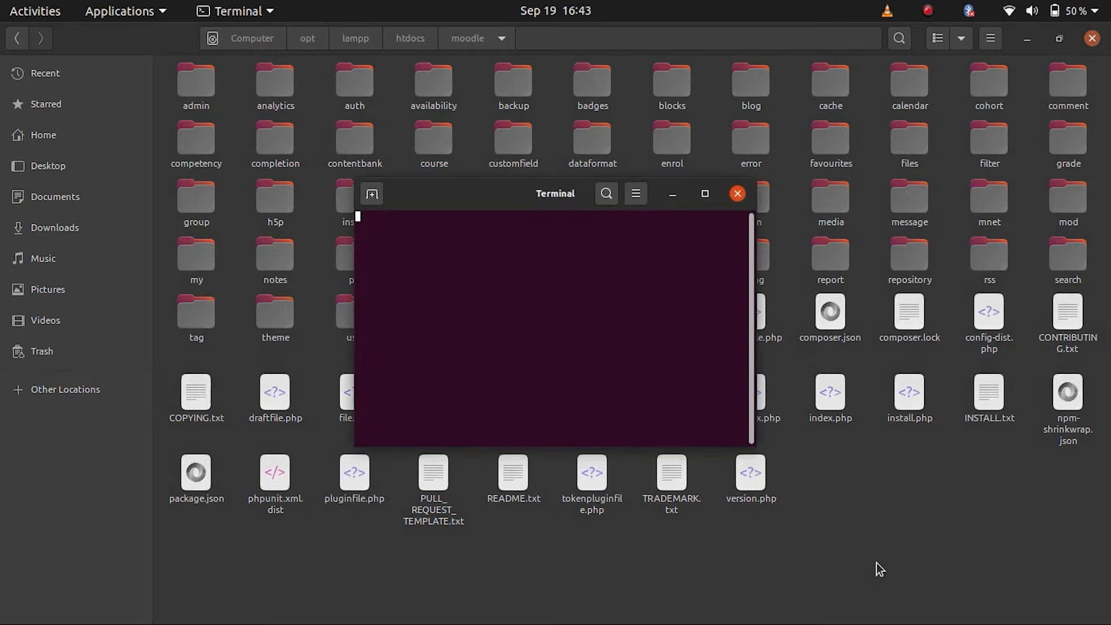
pyautogui.moveTo(516, 197); pyautogui.dragTo(516, 155)
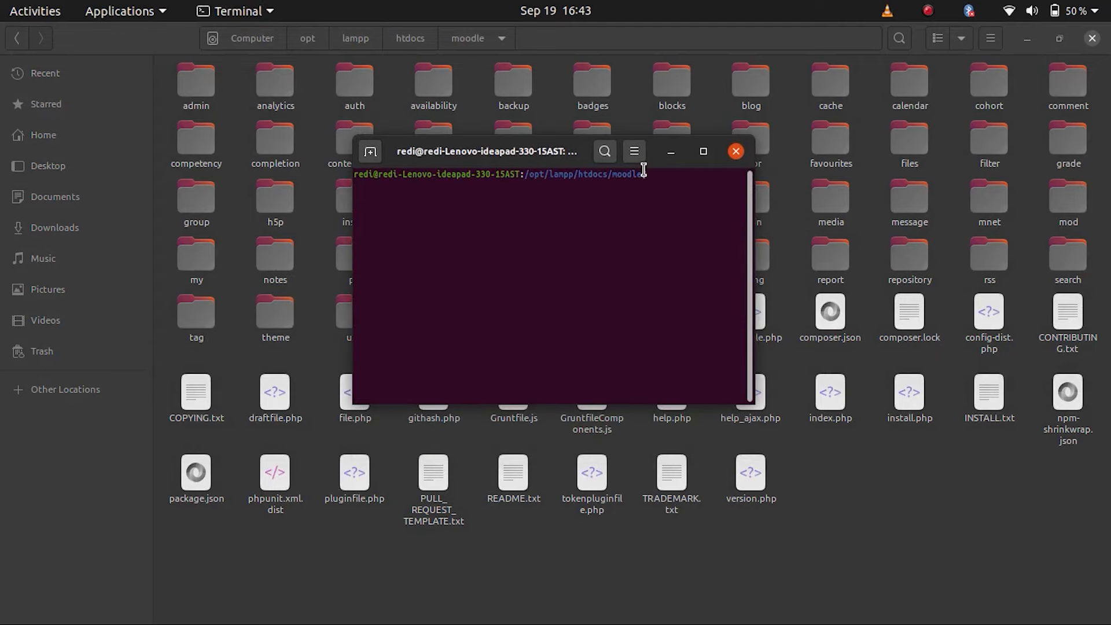
pyautogui.hotkey('ctrl', '+')
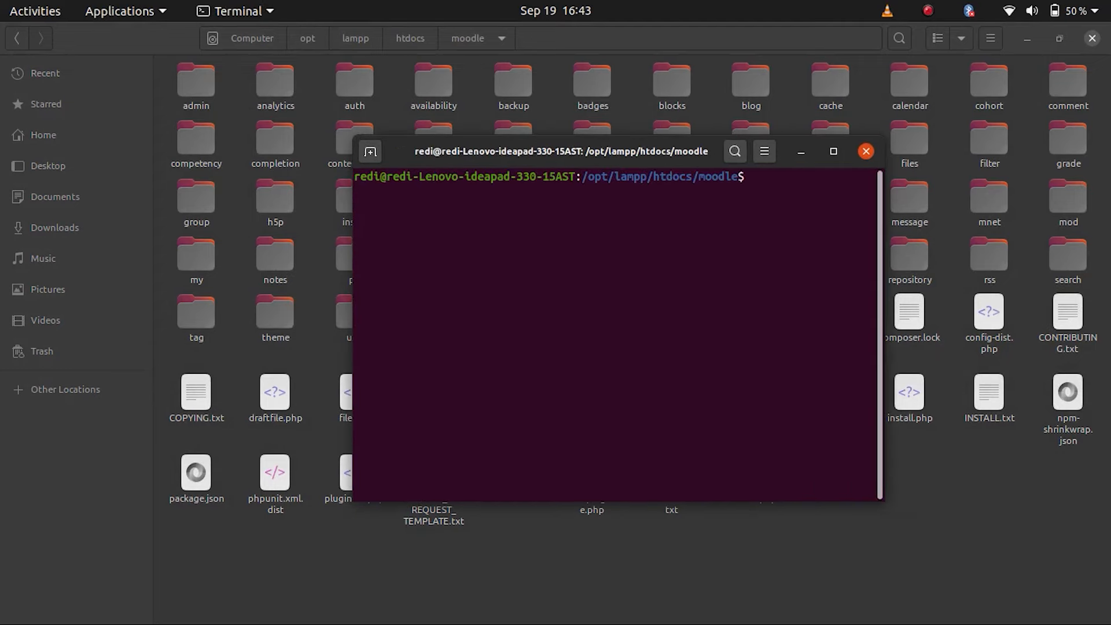
pyautogui.write('touch config.php')
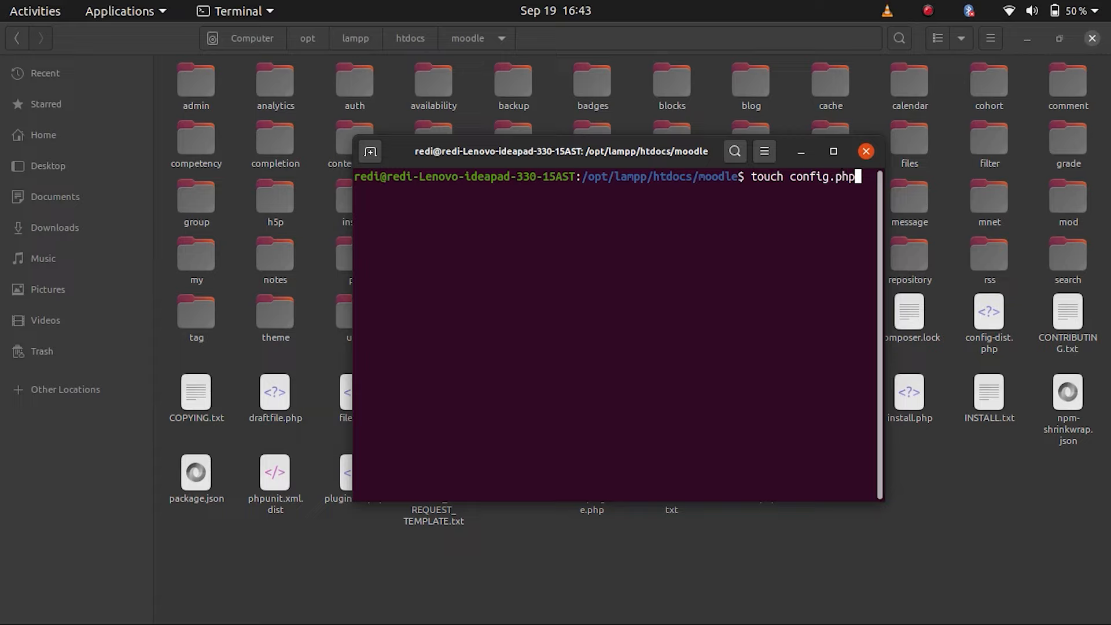
pyautogui.press('Return')
# Open config.ph in nano and paste the copied Moodle configuration code into it.
pyautogui.write('nano ')
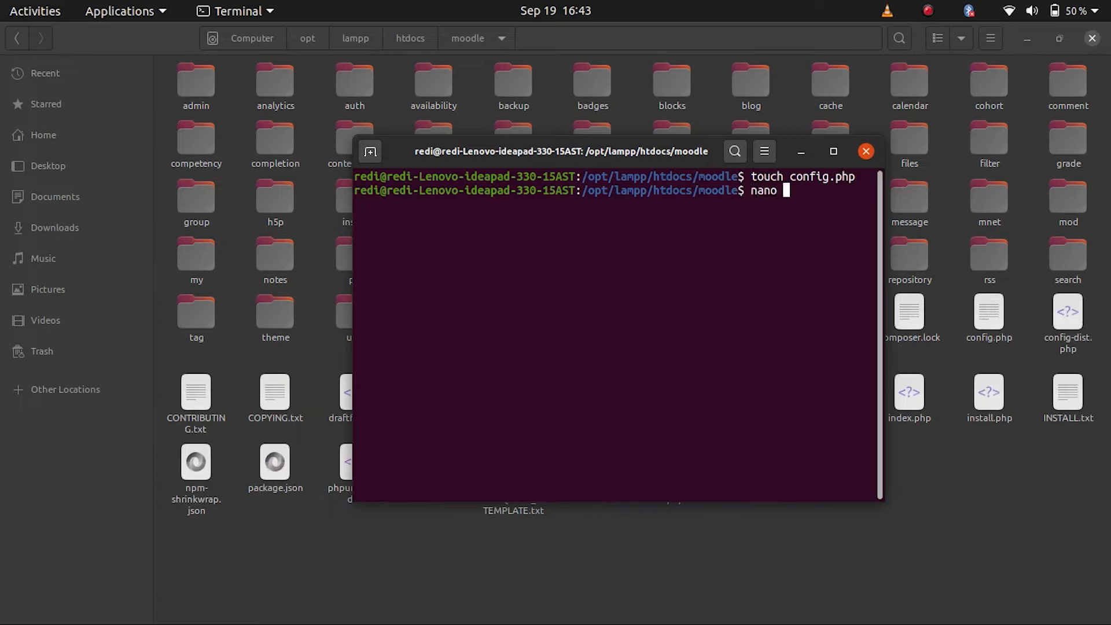
pyautogui.write('co')
pyautogui.write('nfig.ph')
pyautogui.press('Return')
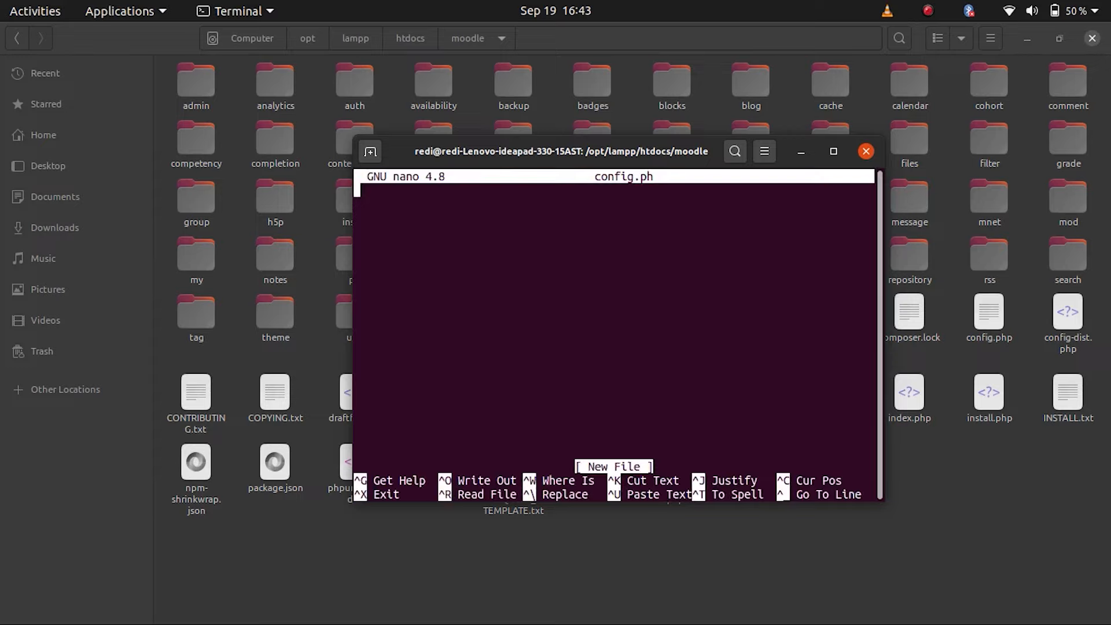
pyautogui.rightClick(425, 201)
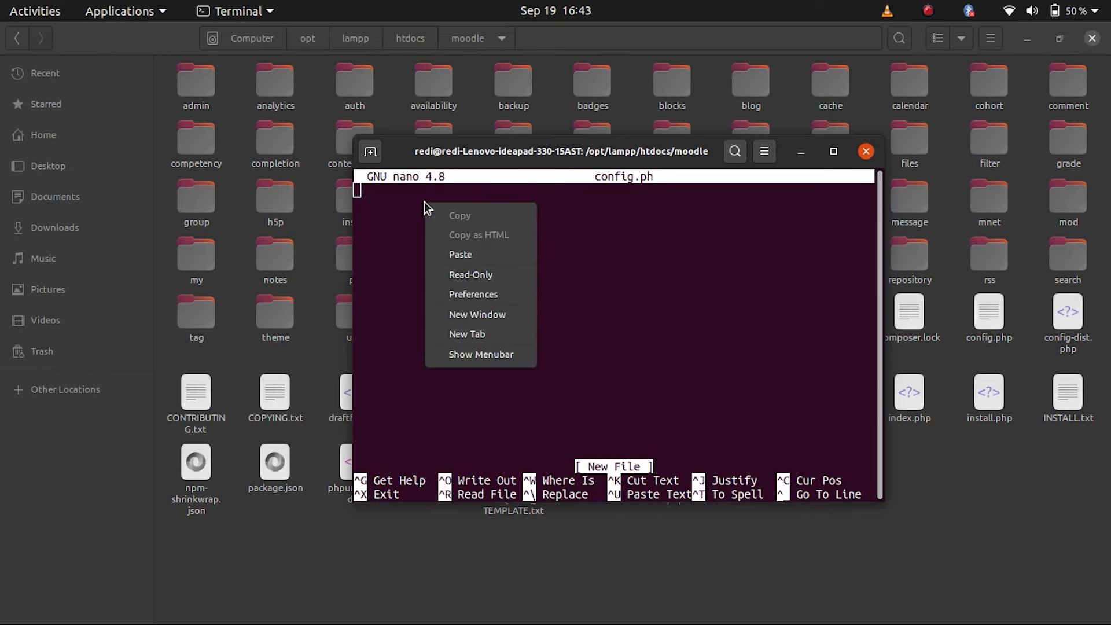
pyautogui.click(449, 251)
pyautogui.scroll(10, 416, 346)
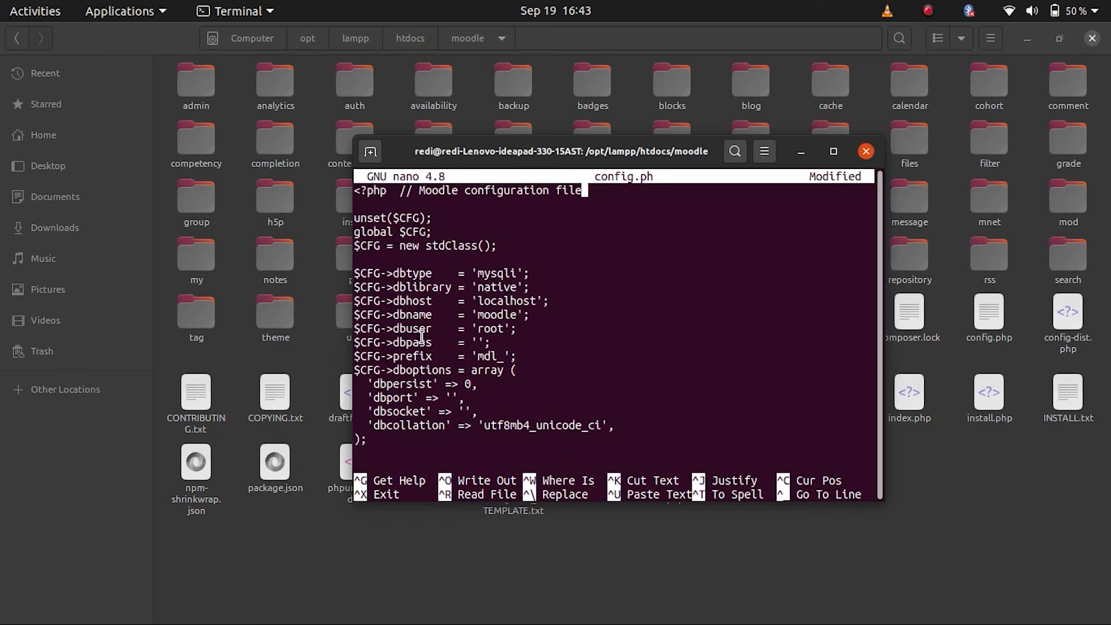
pyautogui.scroll(-10, 419, 341)
# Save the pasted code under the file name config.ph, exit nano and close the terminal.
pyautogui.hotkey('ctrl', 'x')
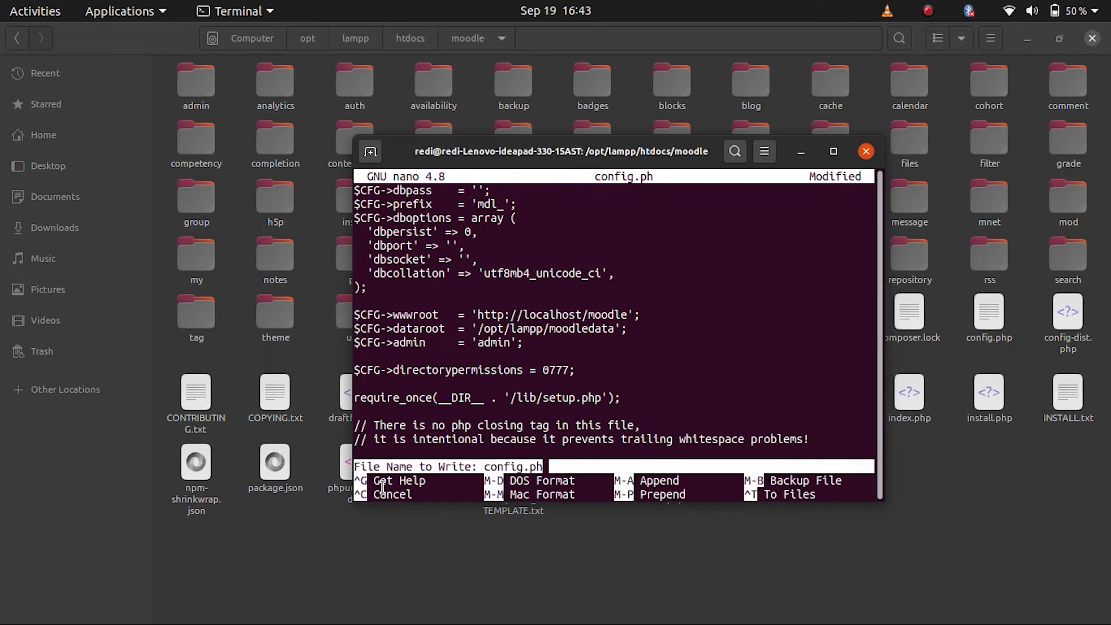
pyautogui.hotkey('ctrl', 'c')
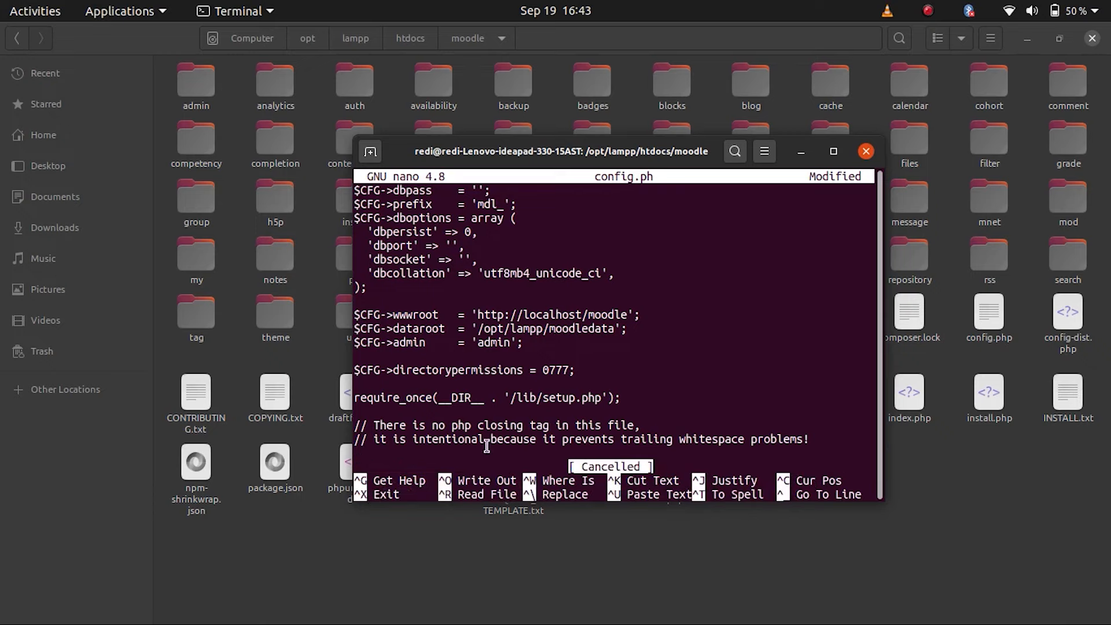
pyautogui.scroll(4, 424, 233)
pyautogui.hotkey('ctrl', 'x')
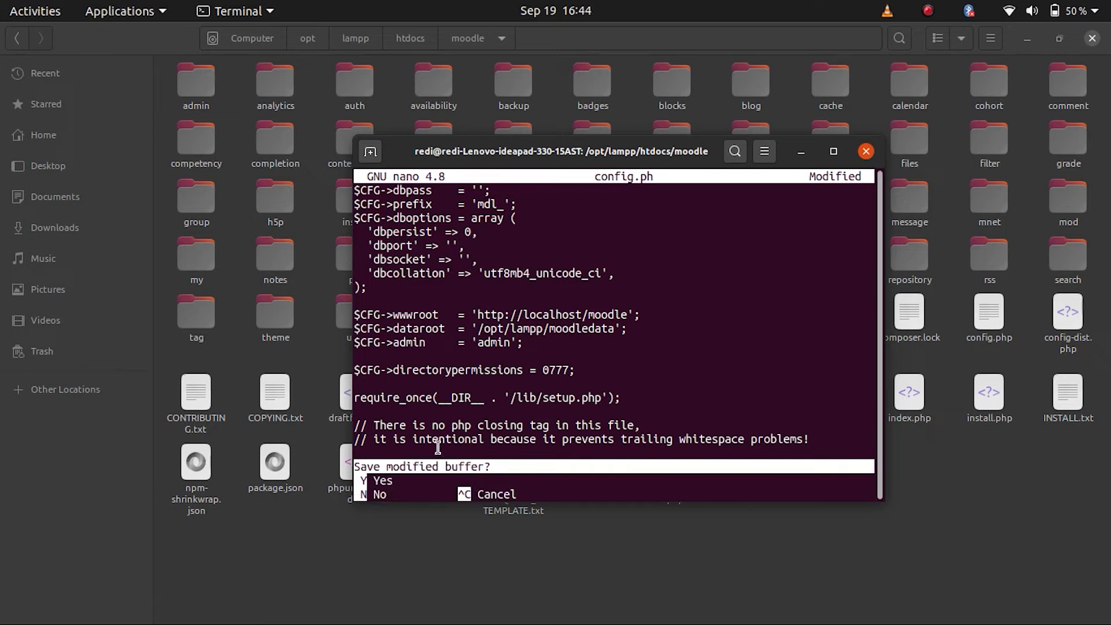
pyautogui.press('y')
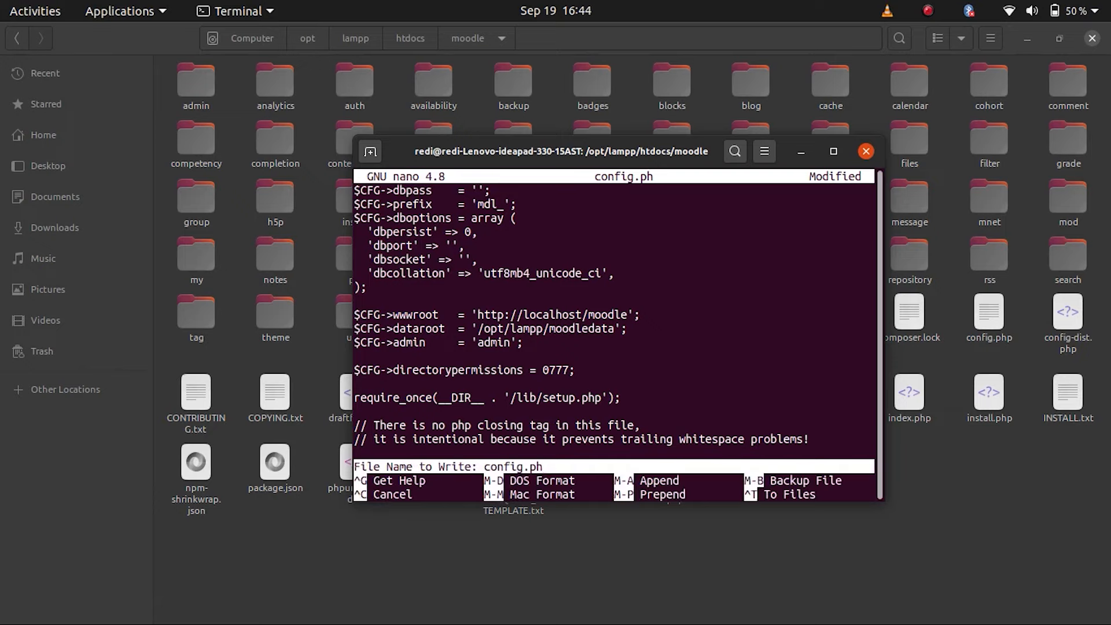
pyautogui.press('Return')
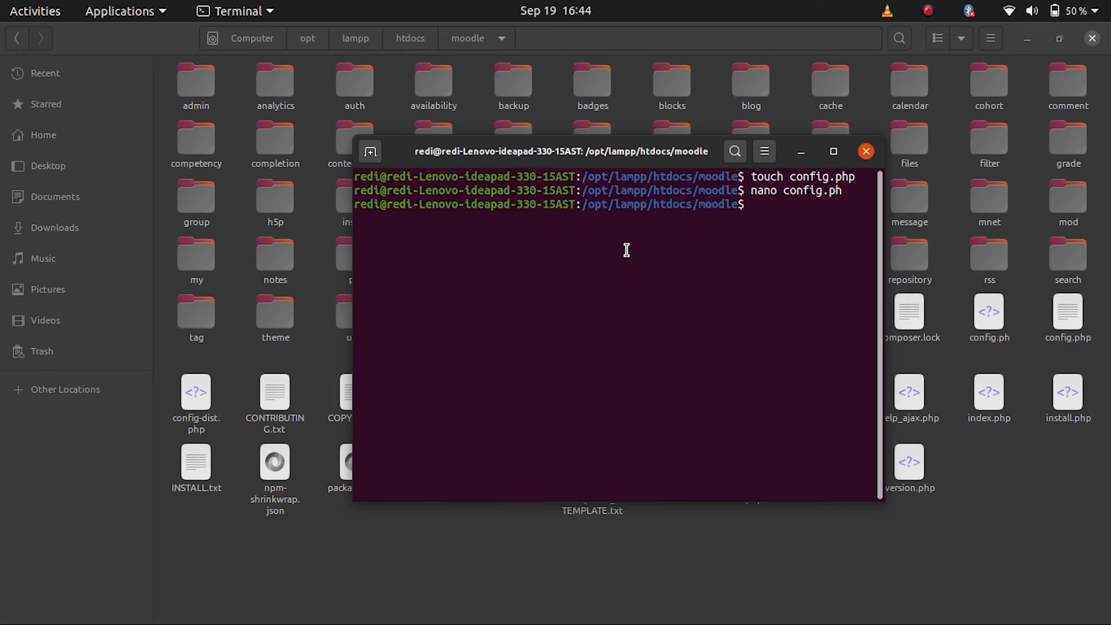
pyautogui.click(866, 151)
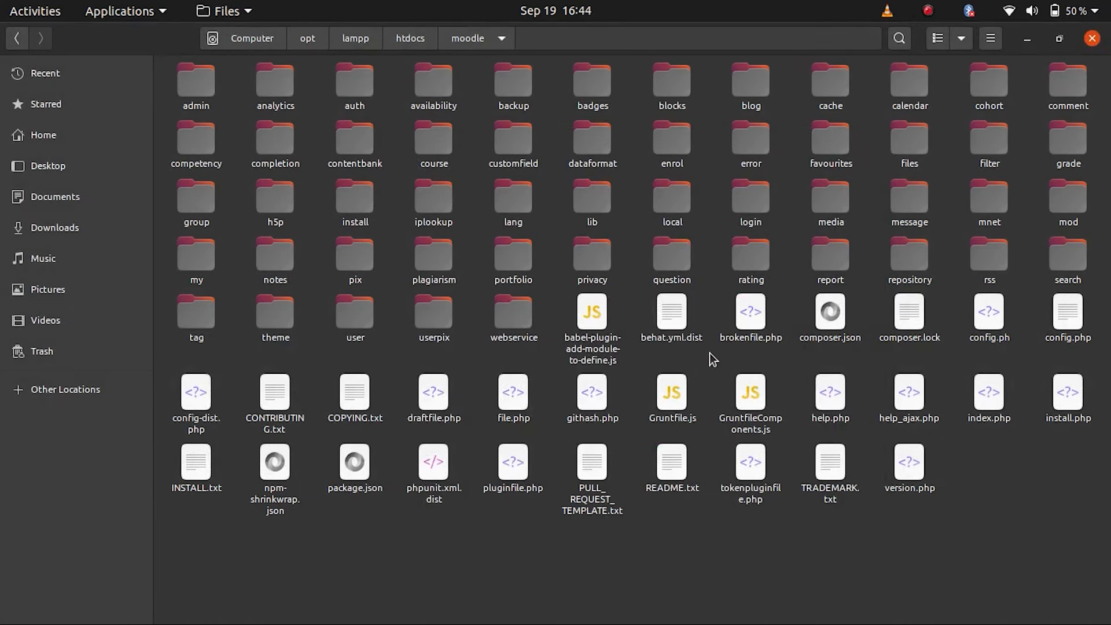
# Return to the Moodle installer in Chromium and continue past the configuration page.
pyautogui.moveTo(1020, 335); pyautogui.dragTo(974, 307)
pyautogui.click(1027, 340)
pyautogui.press('super')
pyautogui.click(805, 260)
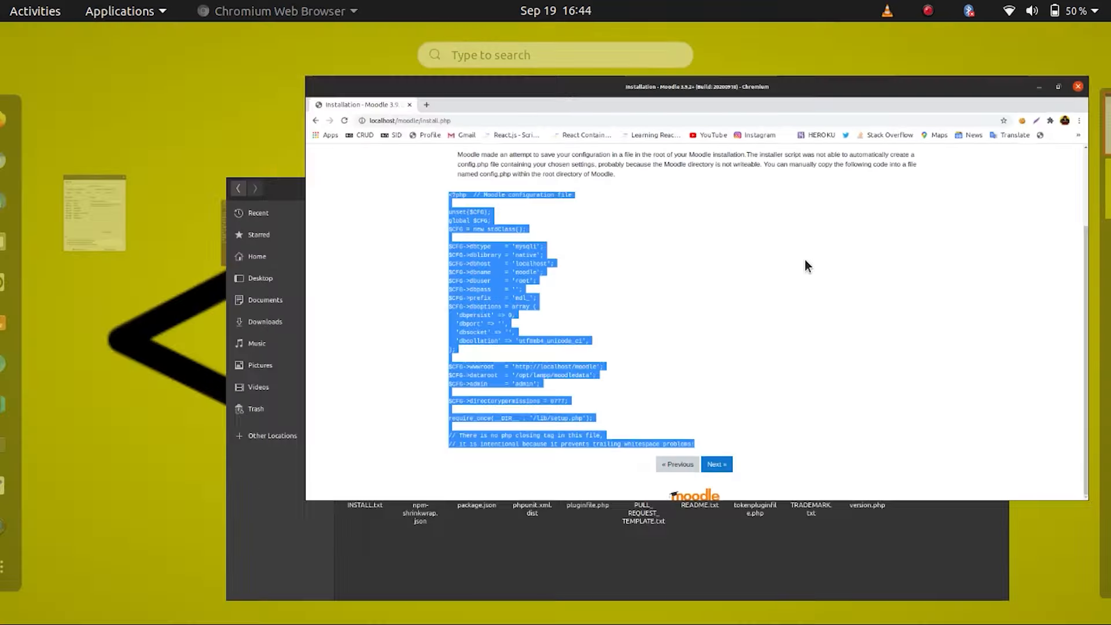
pyautogui.click(583, 575)
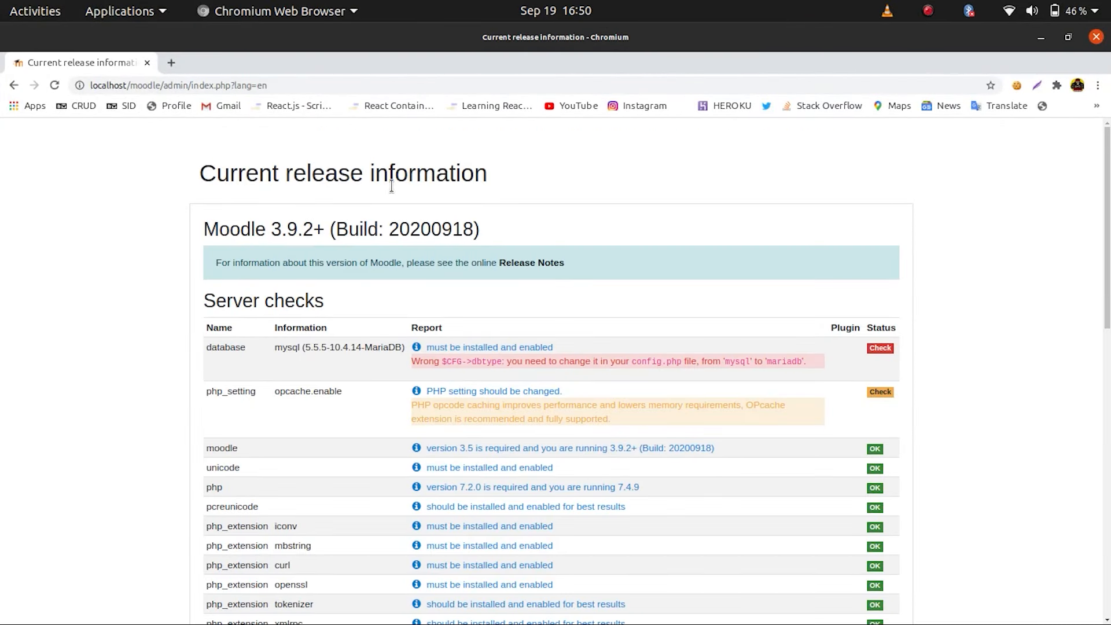
# Examine the server checks and other checks on the Current release information page for entries needing attention.
pyautogui.scroll(-5, 415, 211)
pyautogui.scroll(-9, 221, 231)
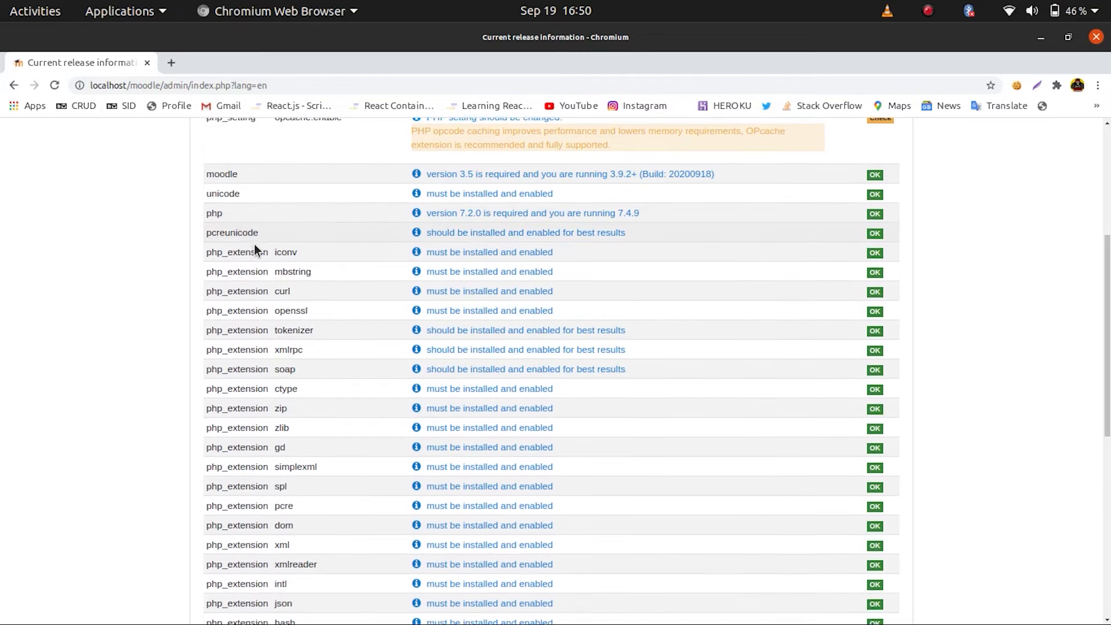
pyautogui.scroll(-2, 192, 258)
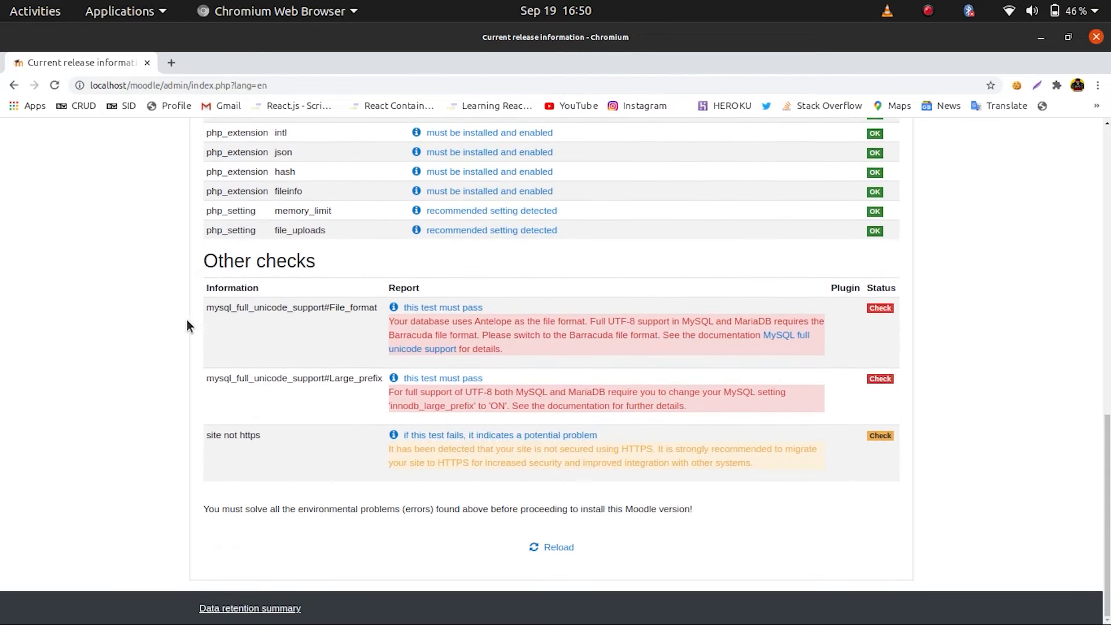
pyautogui.scroll(12, 370, 309)
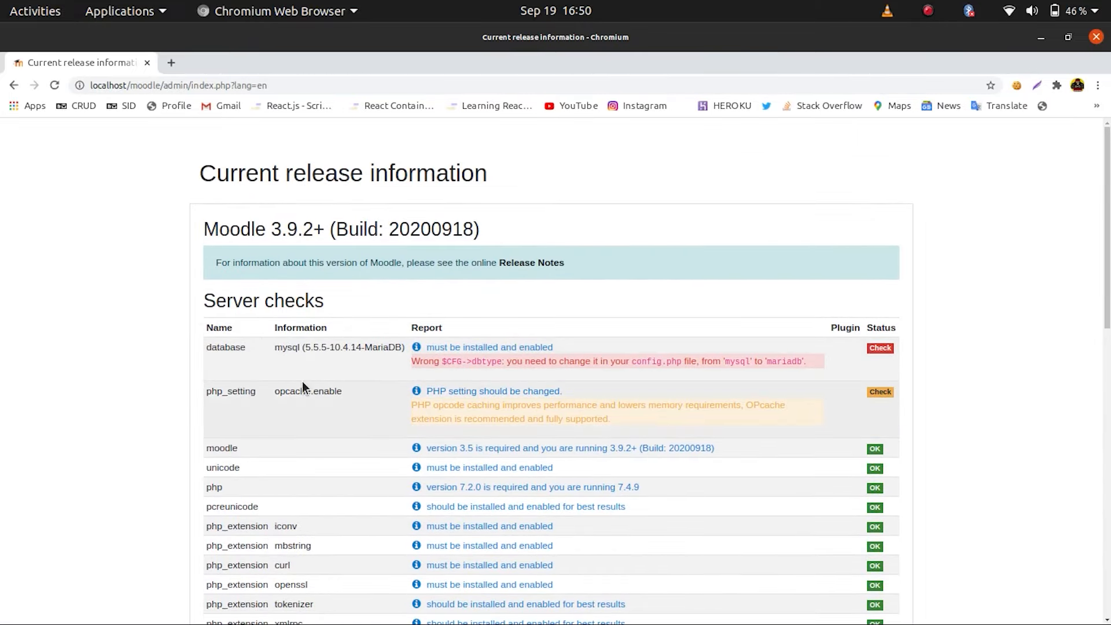
pyautogui.scroll(-3, 235, 375)
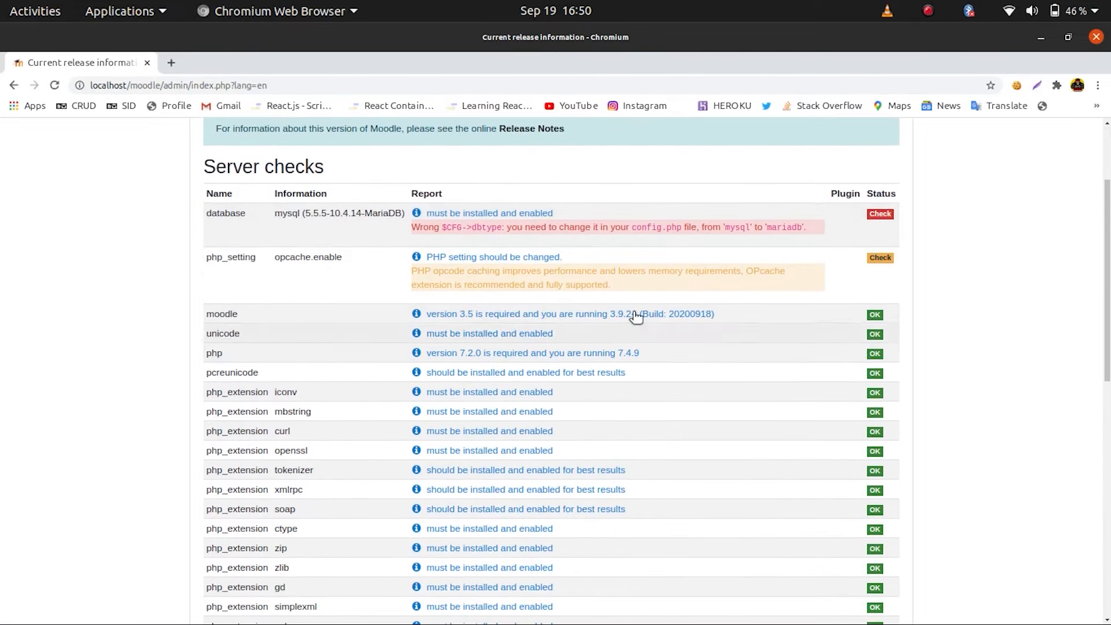
pyautogui.scroll(-4, 438, 397)
pyautogui.scroll(-5, 438, 395)
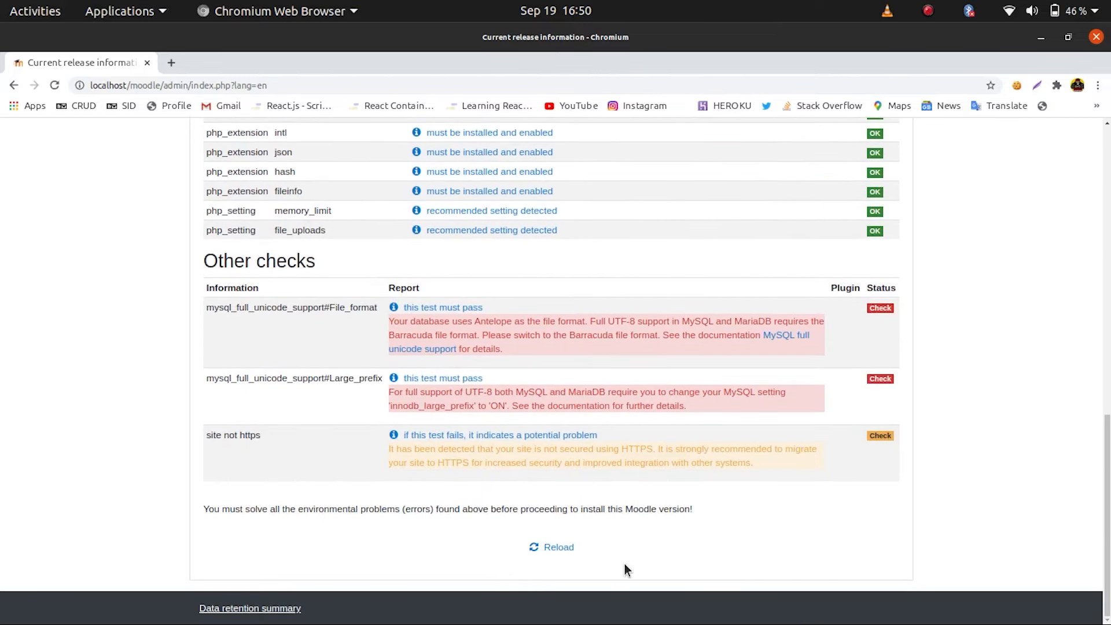
pyautogui.scroll(15, 540, 454)
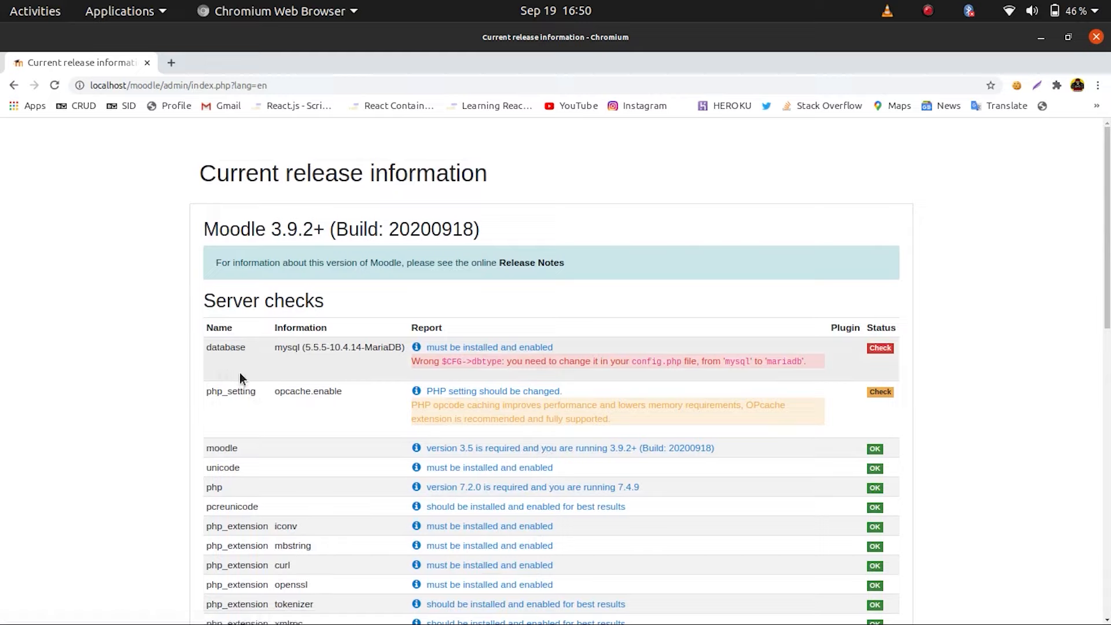
# Copy the required dbtype value mariadb from the report of the database server check.
pyautogui.moveTo(206, 348); pyautogui.dragTo(239, 349)
pyautogui.click(360, 359)
pyautogui.moveTo(723, 363); pyautogui.dragTo(748, 365)
pyautogui.click(754, 364)
pyautogui.moveTo(767, 363); pyautogui.dragTo(803, 364)
pyautogui.rightClick(793, 371)
pyautogui.click(805, 372)
# Switch to the Files window and open the moodle folder's config.php in Text Editor.
pyautogui.press('super')
pyautogui.click(790, 446)
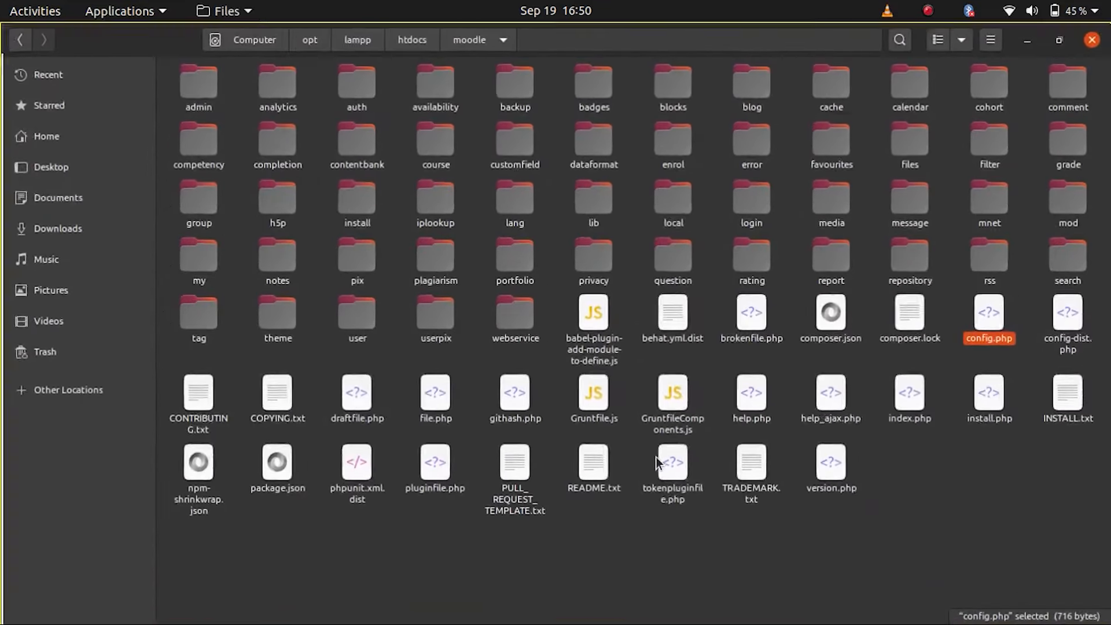
pyautogui.rightClick(990, 304)
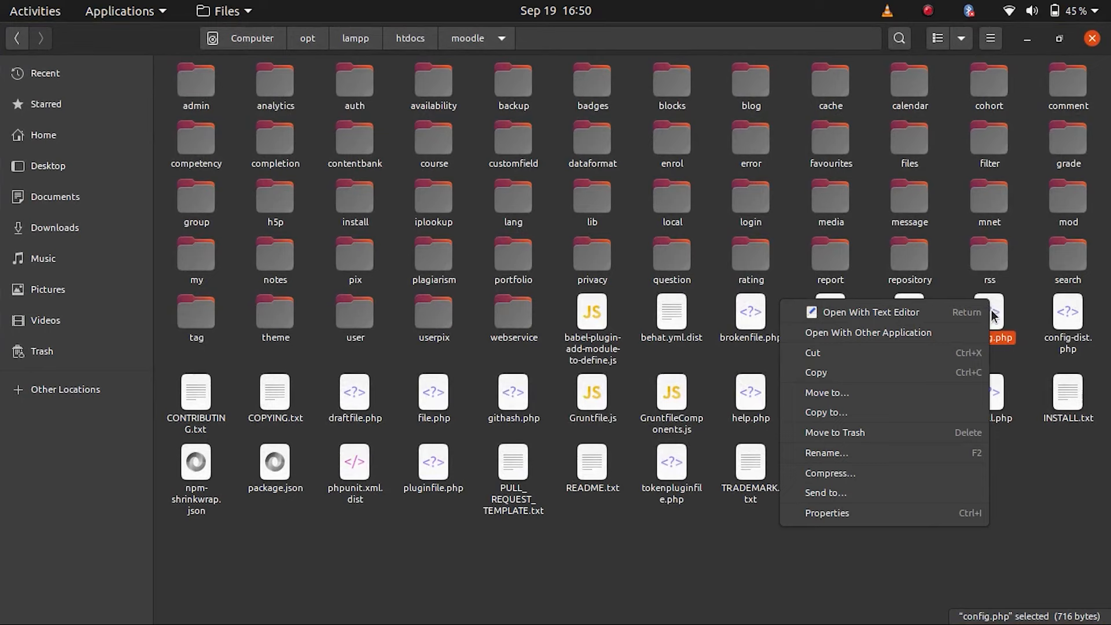
pyautogui.click(922, 315)
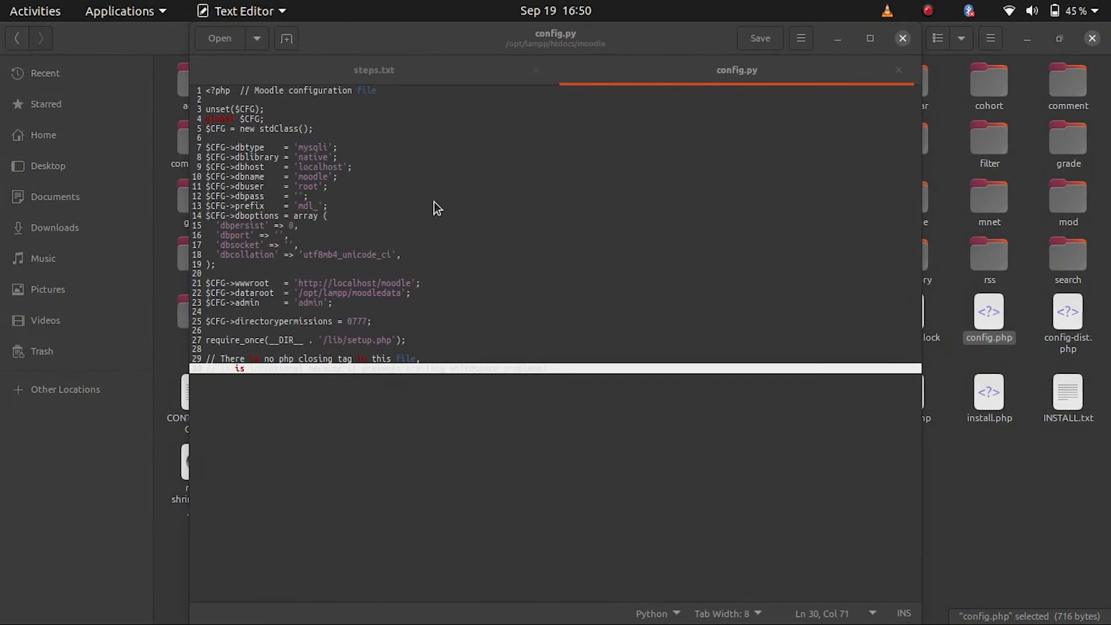
# Set $CFG->dbtype to 'mariadb' in config.php, save the file and minimize the editor.
pyautogui.click(340, 157)
pyautogui.moveTo(328, 146); pyautogui.dragTo(300, 143)
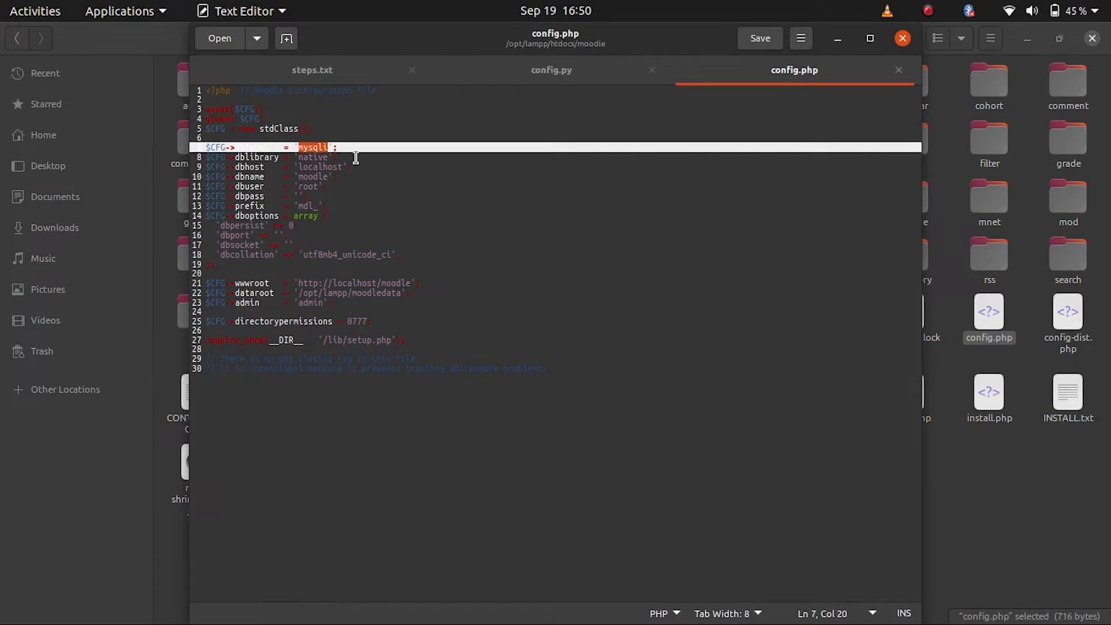
pyautogui.press('BackSpace')
pyautogui.press('BackSpace')
pyautogui.write('mariadb')
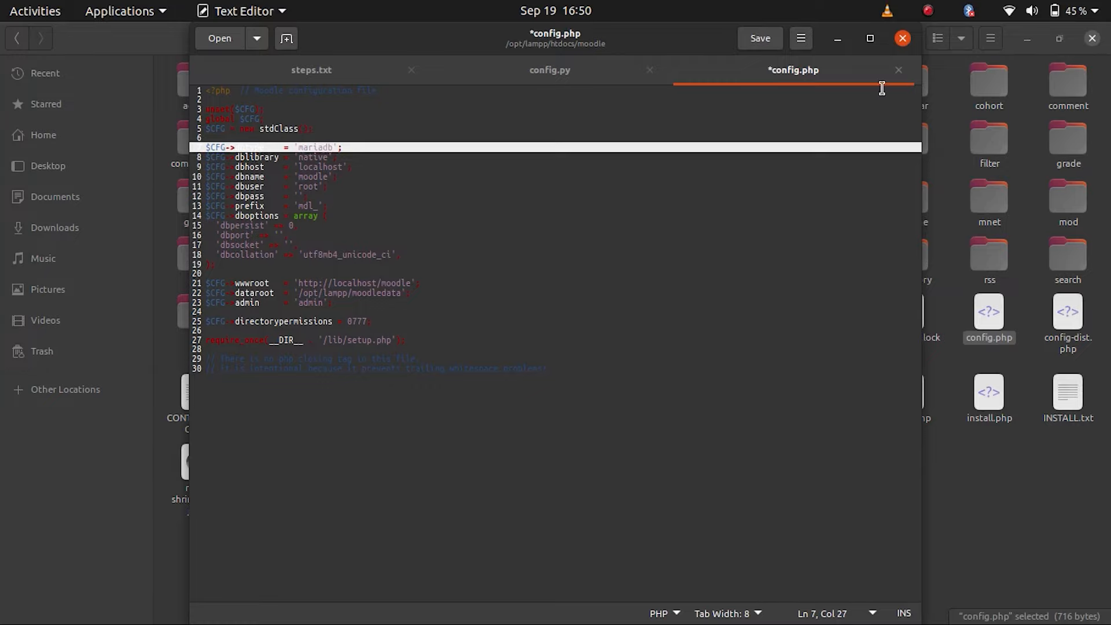
pyautogui.click(754, 37)
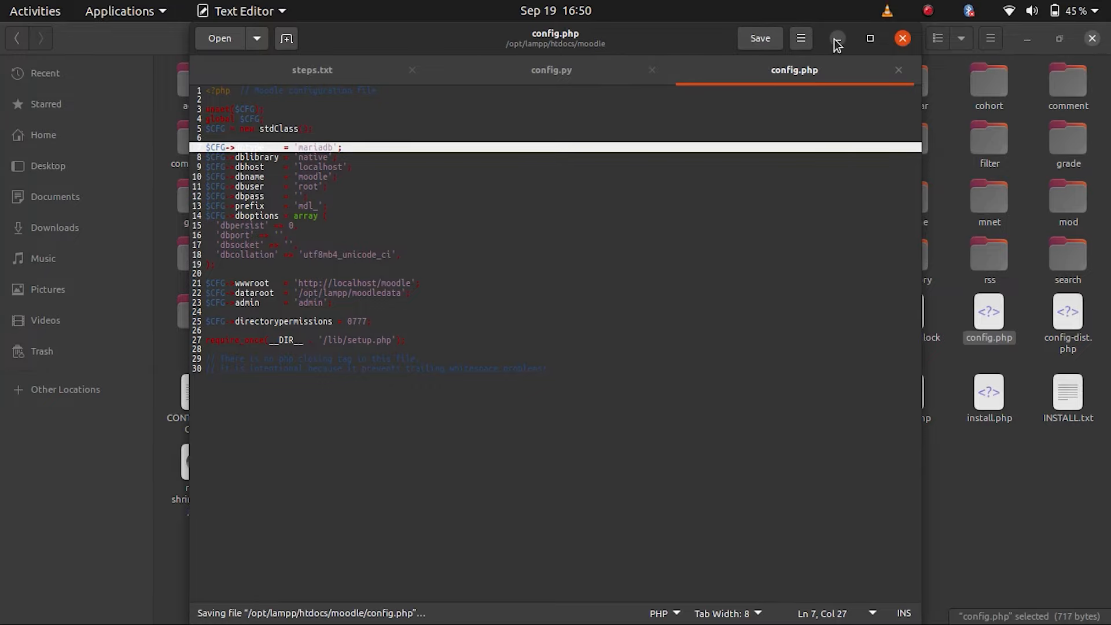
pyautogui.click(836, 39)
# Return to the Current release information page in Chromium and reload the environment checks.
pyautogui.hotkey('alt', 'Tab')
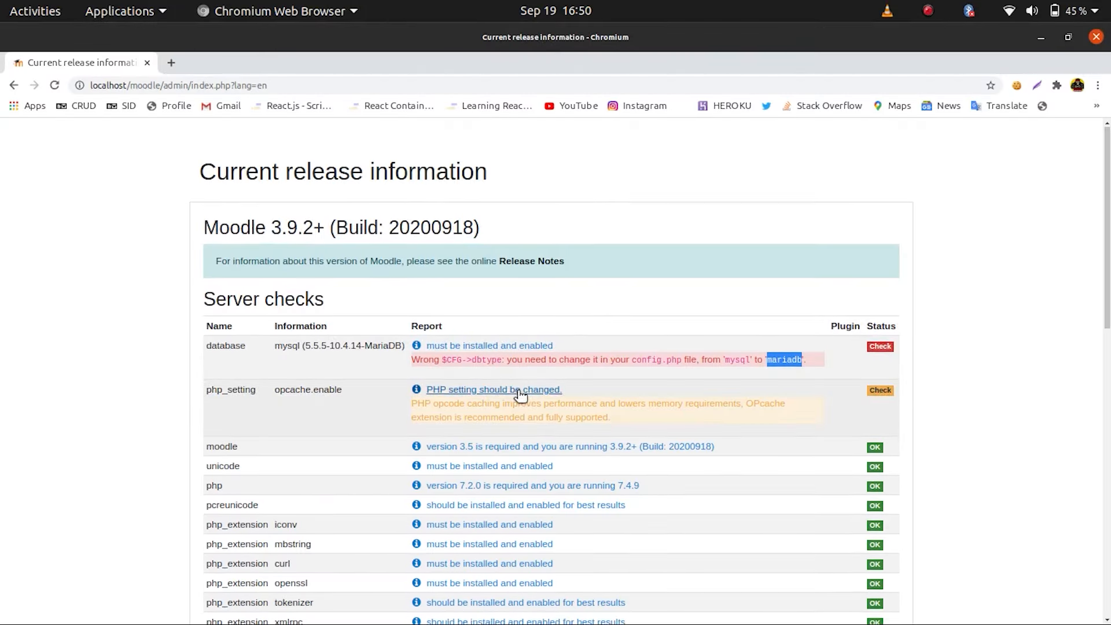
pyautogui.scroll(-15, 398, 286)
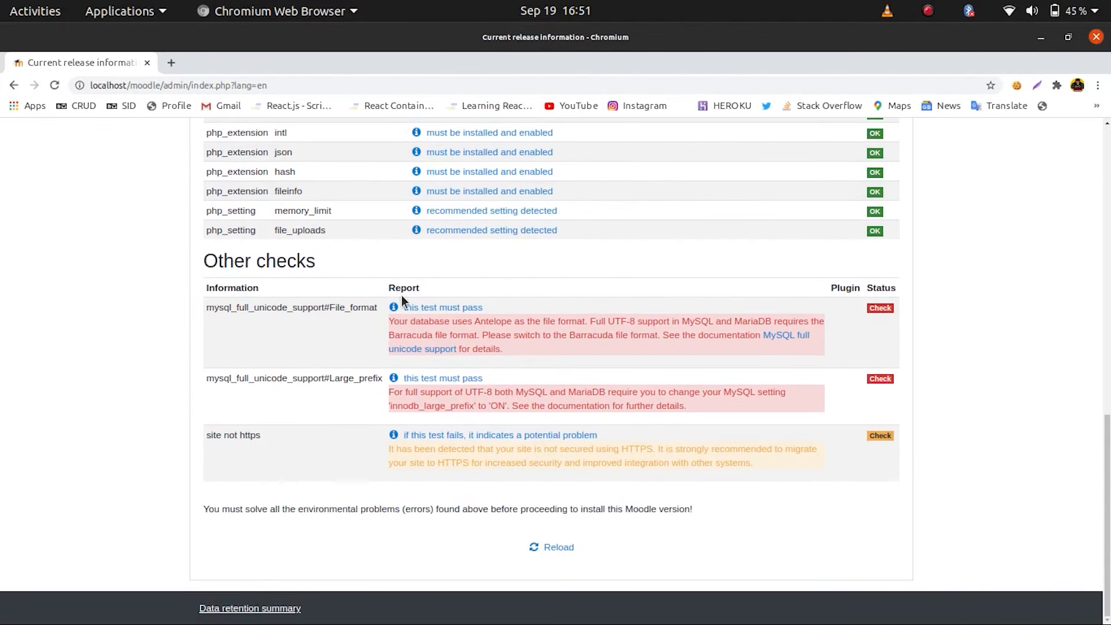
pyautogui.click(544, 547)
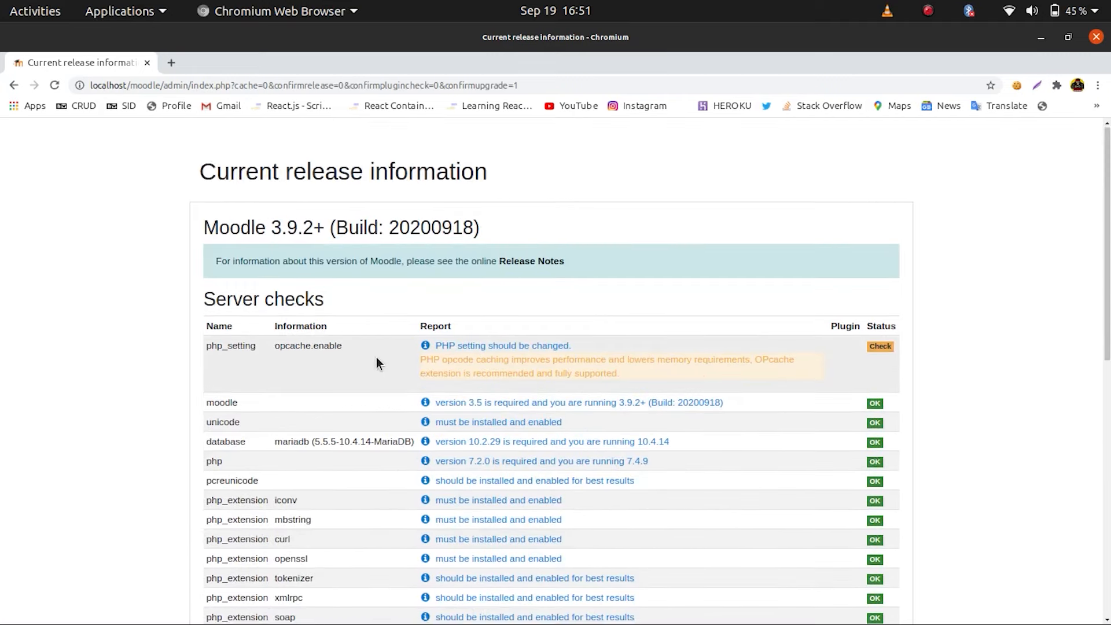
# Continue past the server environment checks and upgrade the Moodle database from the Plugins check page.
pyautogui.scroll(-10, 392, 359)
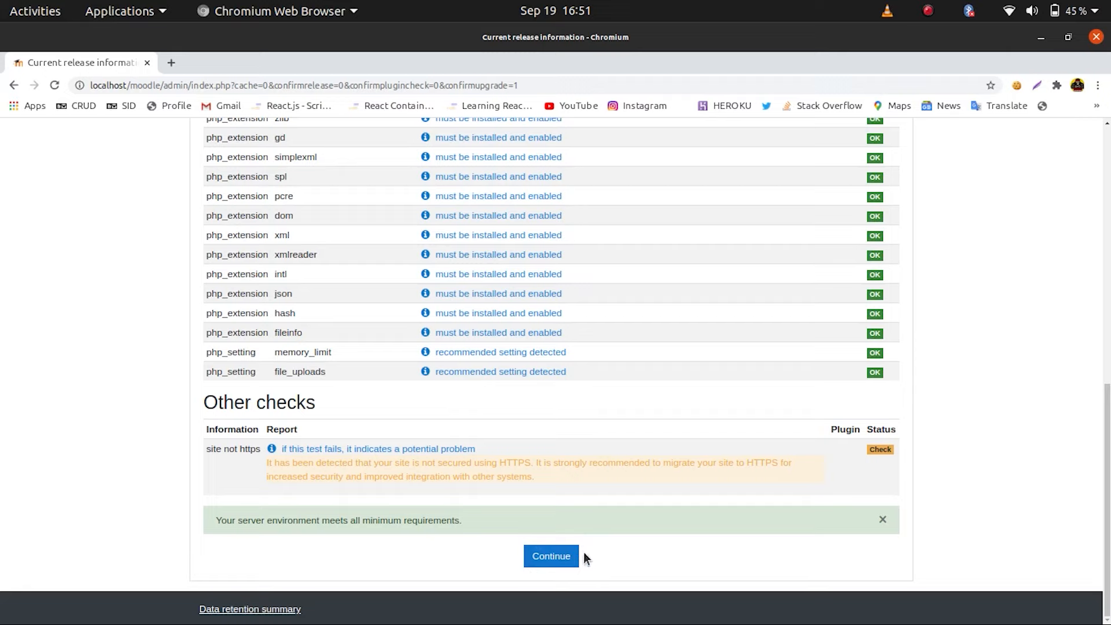
pyautogui.click(544, 557)
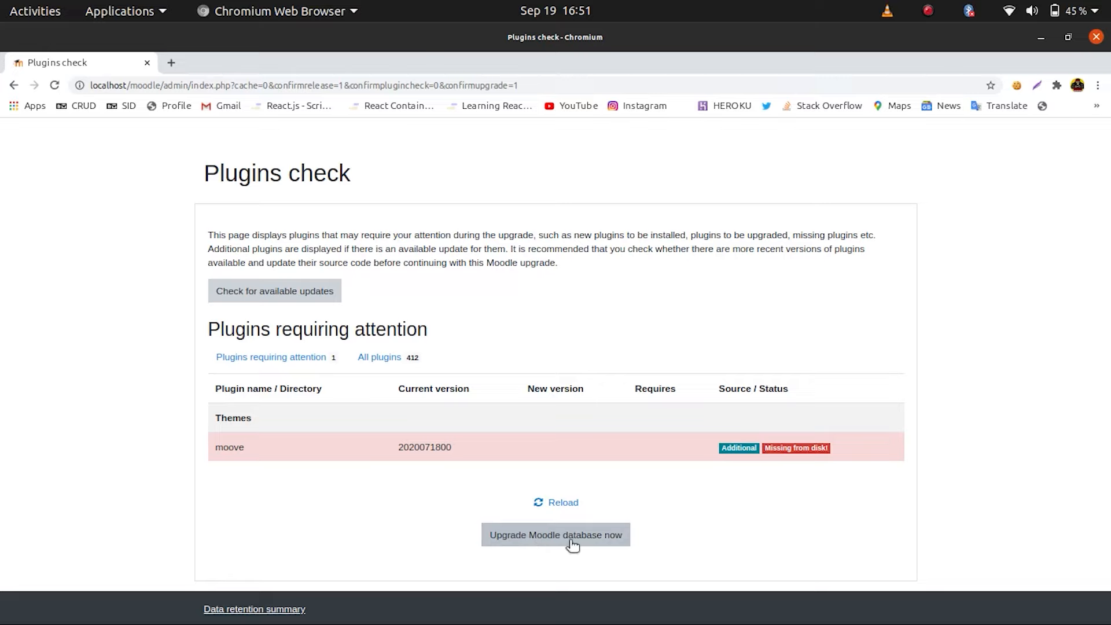
pyautogui.click(593, 537)
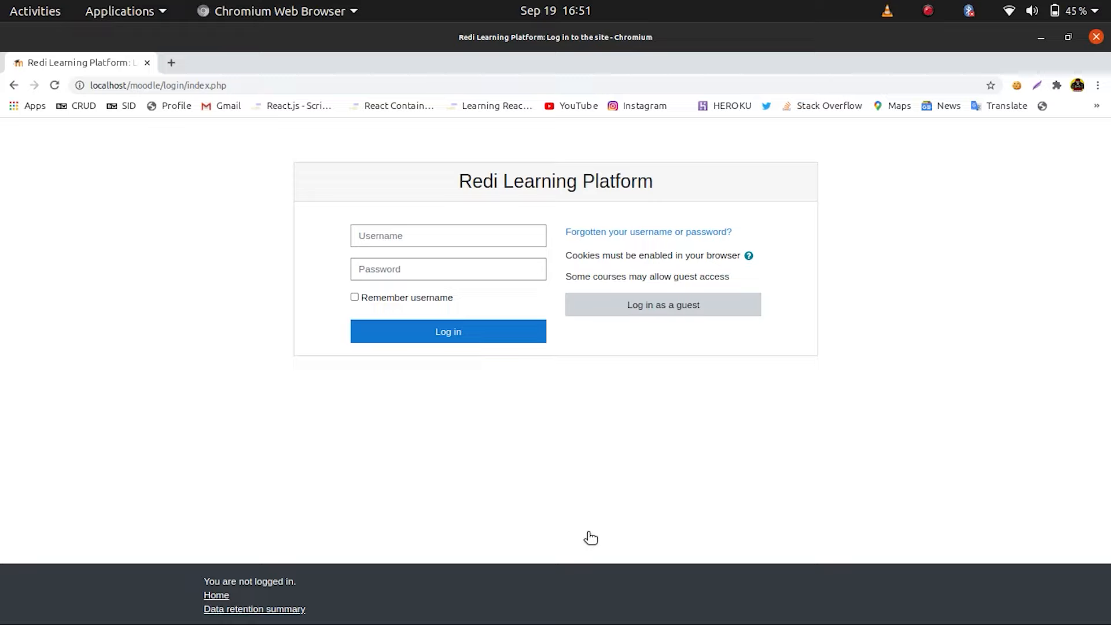
pyautogui.moveTo(454, 179); pyautogui.dragTo(640, 181)
pyautogui.click(645, 192)
pyautogui.moveTo(447, 191); pyautogui.dragTo(638, 184)
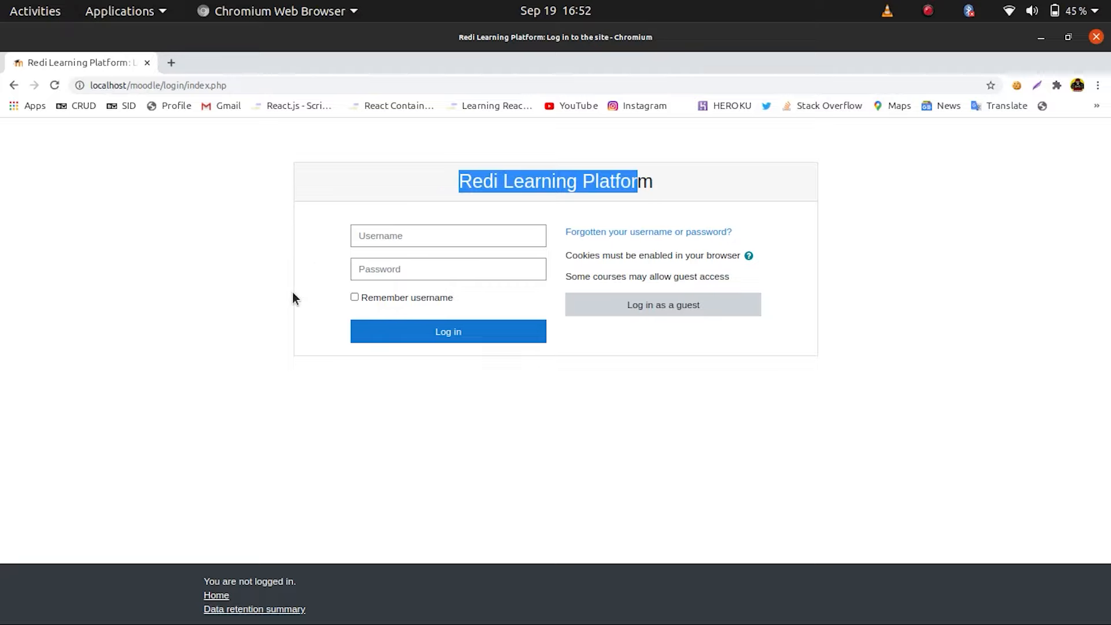
pyautogui.click(636, 188)
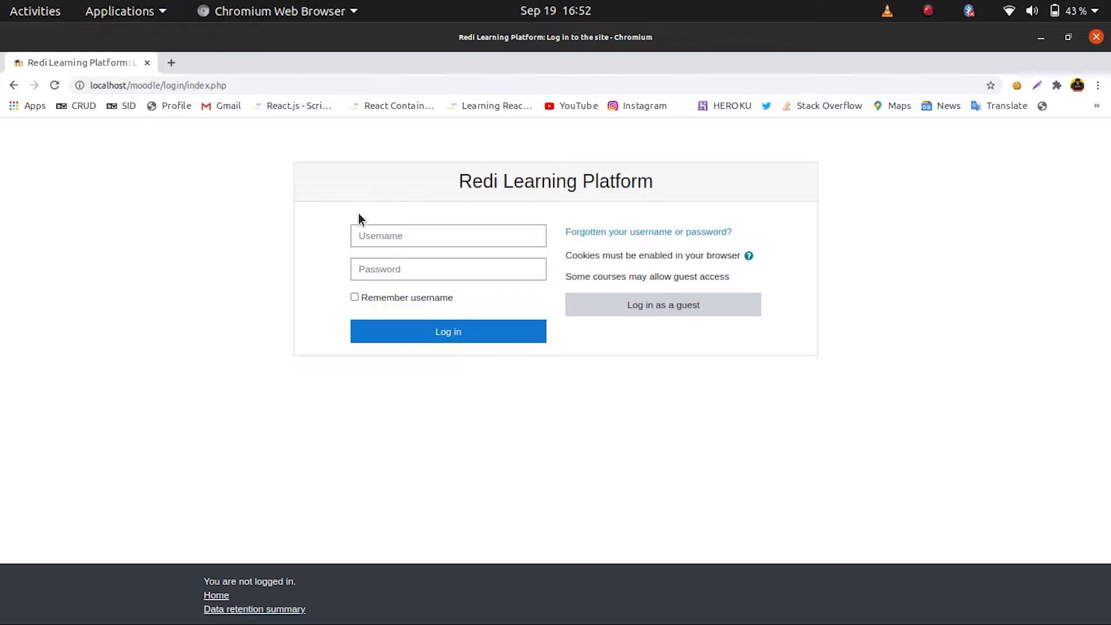
# Log in to the Redi Learning Platform with the username admin and the account password.
pyautogui.click(390, 239)
pyautogui.click(379, 238)
pyautogui.write('admin')
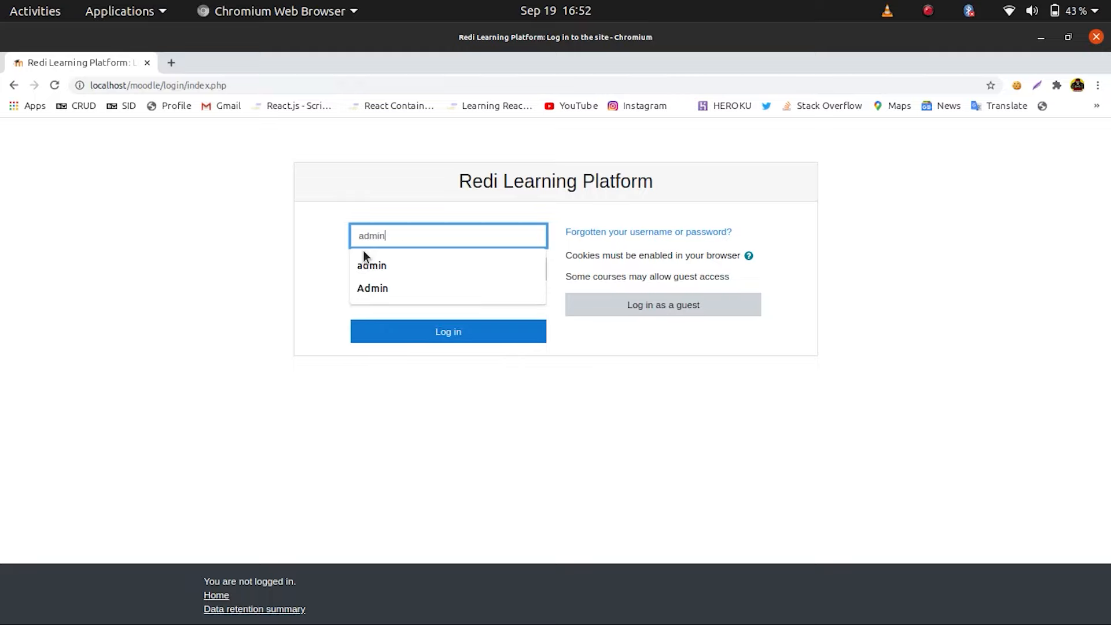
pyautogui.tripleClick(207, 194)
pyautogui.click(370, 267)
pyautogui.write('A')
pyautogui.write('********')
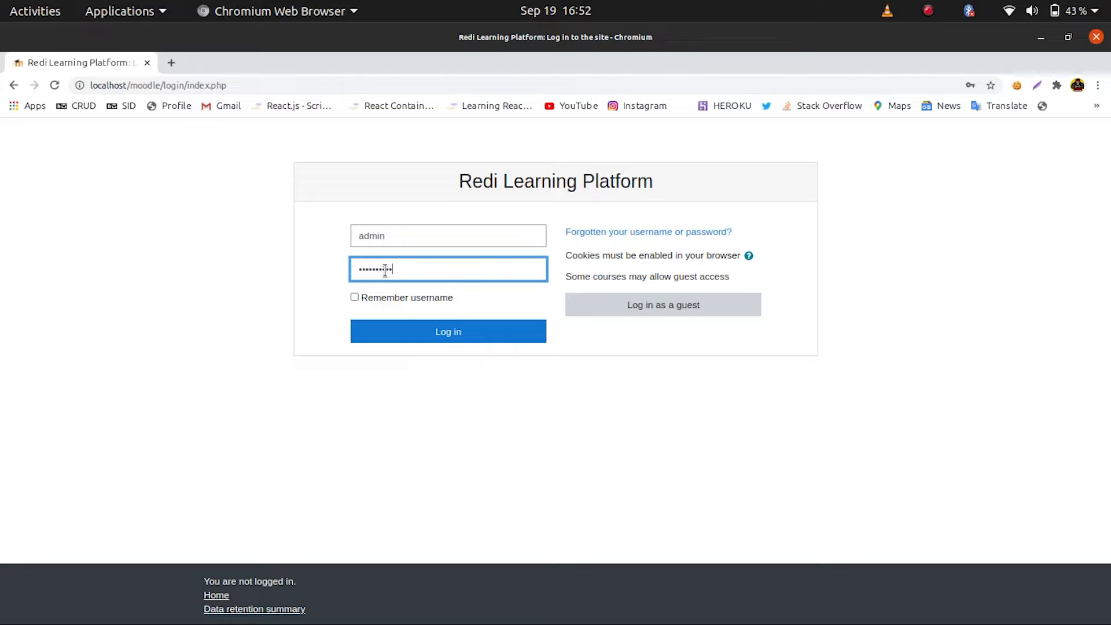
pyautogui.click(408, 324)
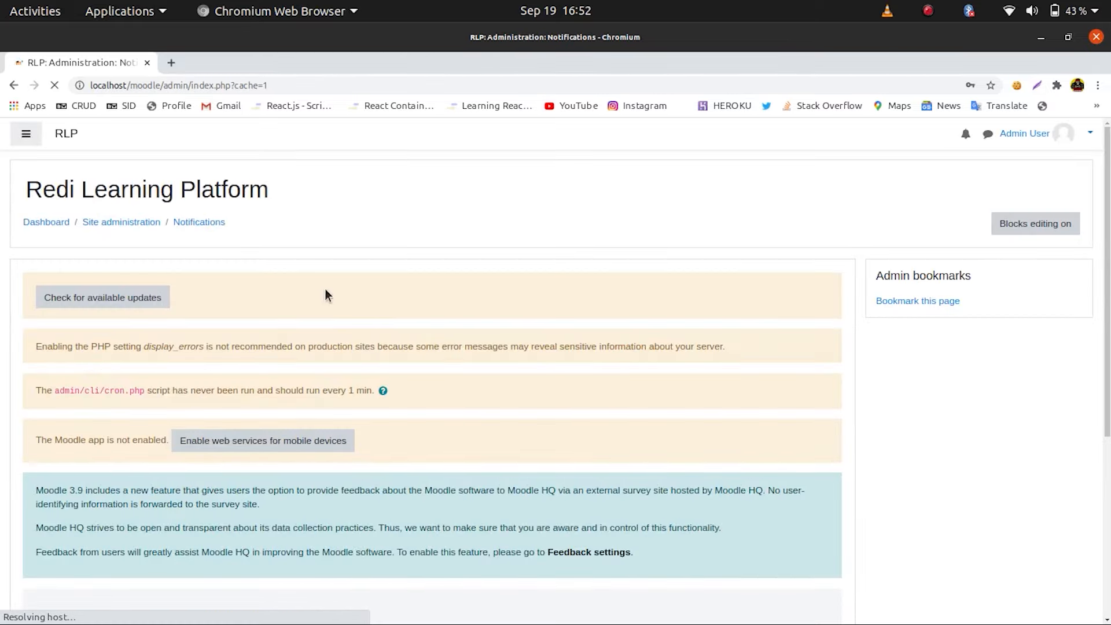
# Open the Dashboard from the Notifications page and permanently decline the browser's offer to save the site password.
pyautogui.scroll(-3, 244, 275)
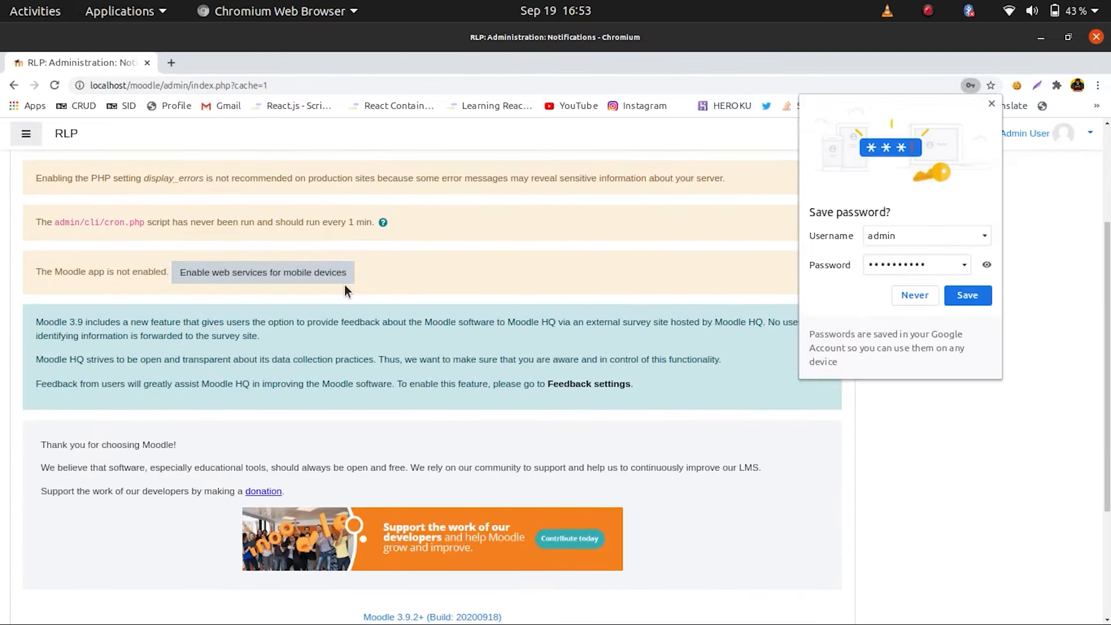
pyautogui.scroll(-2, 209, 293)
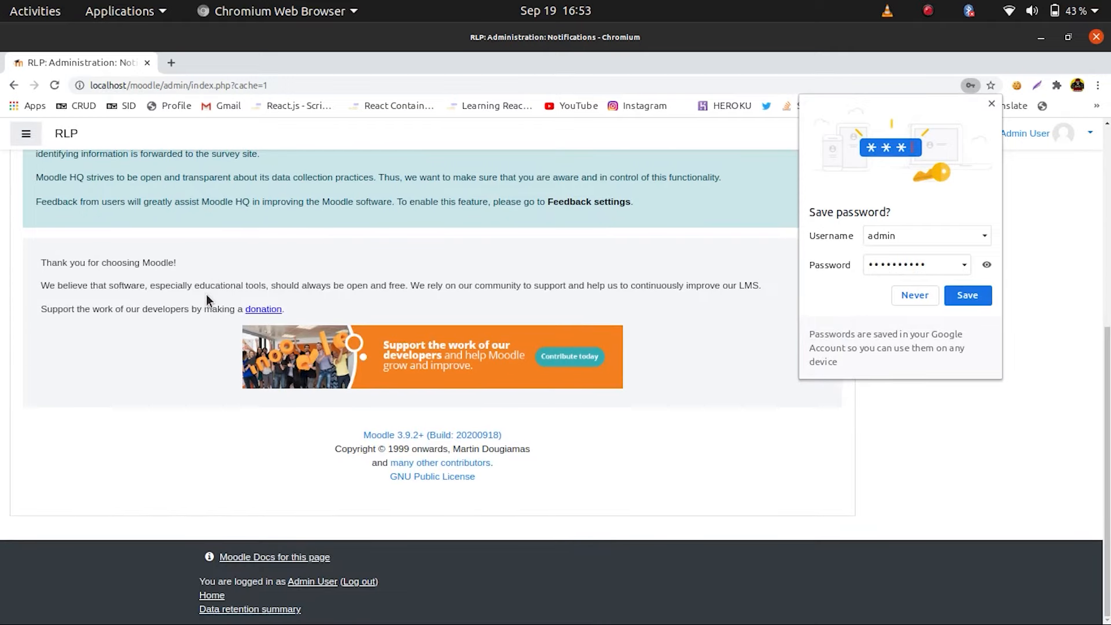
pyautogui.scroll(3, 208, 293)
pyautogui.scroll(2, 207, 291)
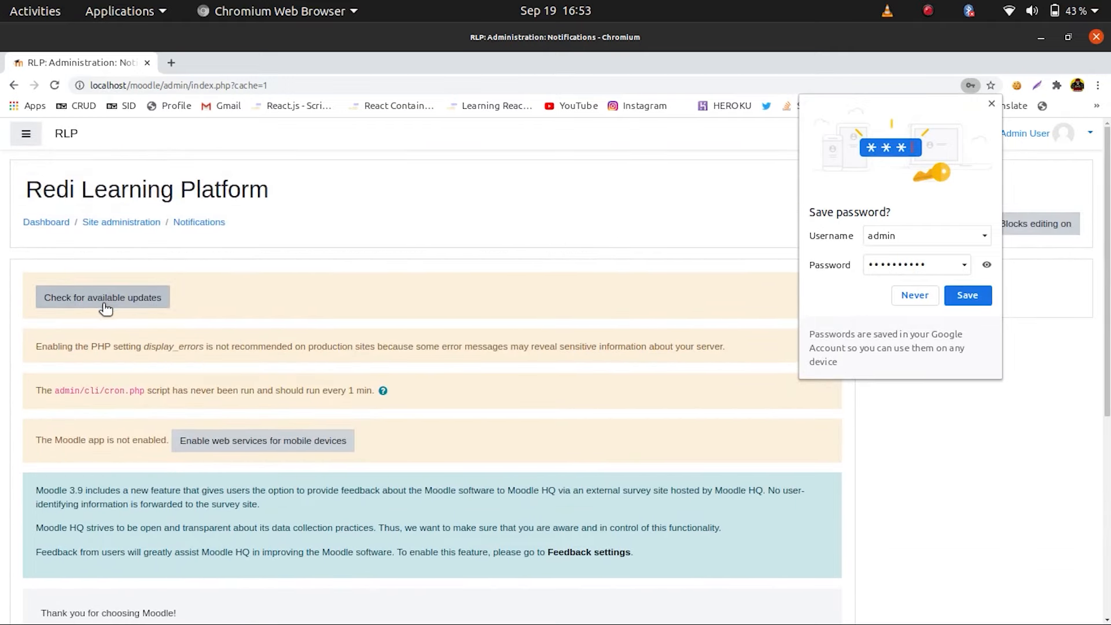
pyautogui.click(26, 134)
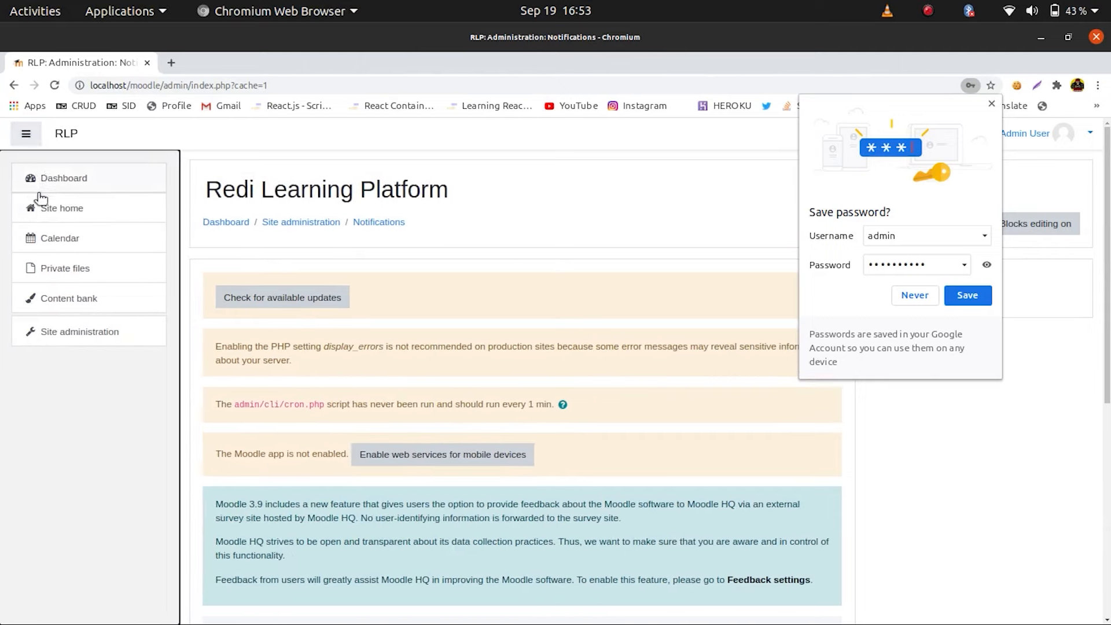
pyautogui.click(69, 185)
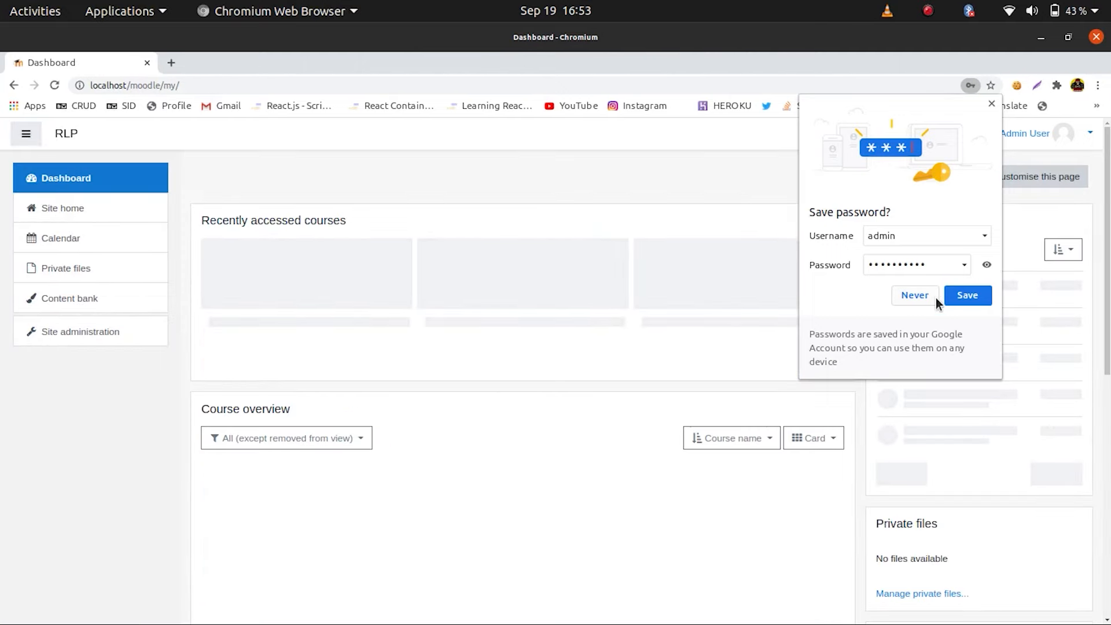
pyautogui.click(926, 296)
# From Site home, open the form for adding a new course.
pyautogui.scroll(-10, 384, 269)
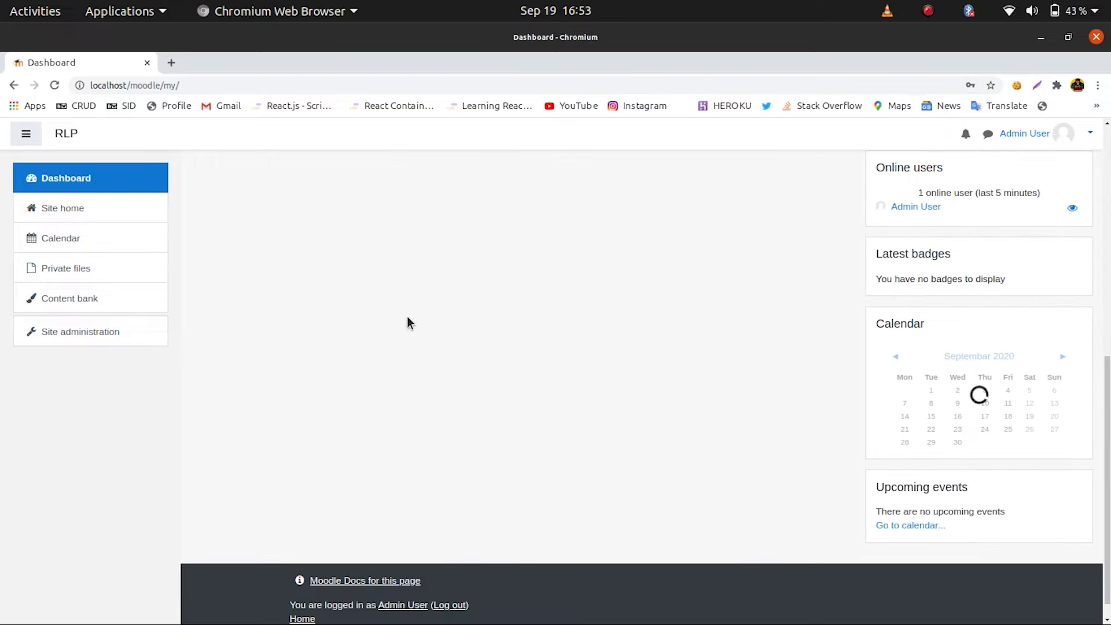
pyautogui.scroll(10, 451, 307)
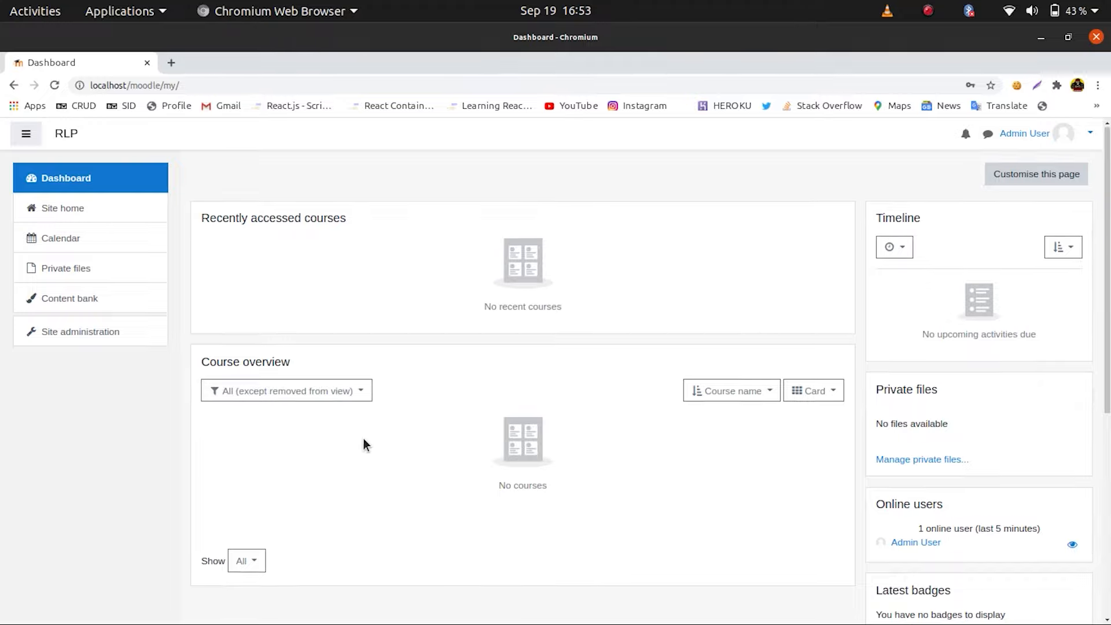
pyautogui.scroll(-3, 523, 476)
pyautogui.scroll(-3, 579, 463)
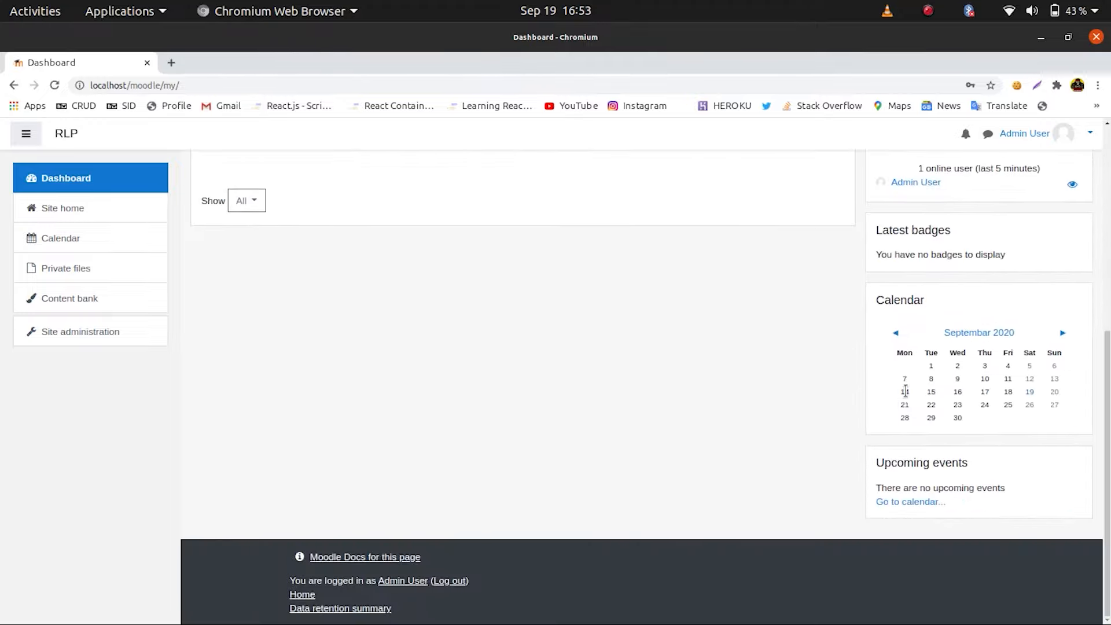
pyautogui.scroll(3, 920, 406)
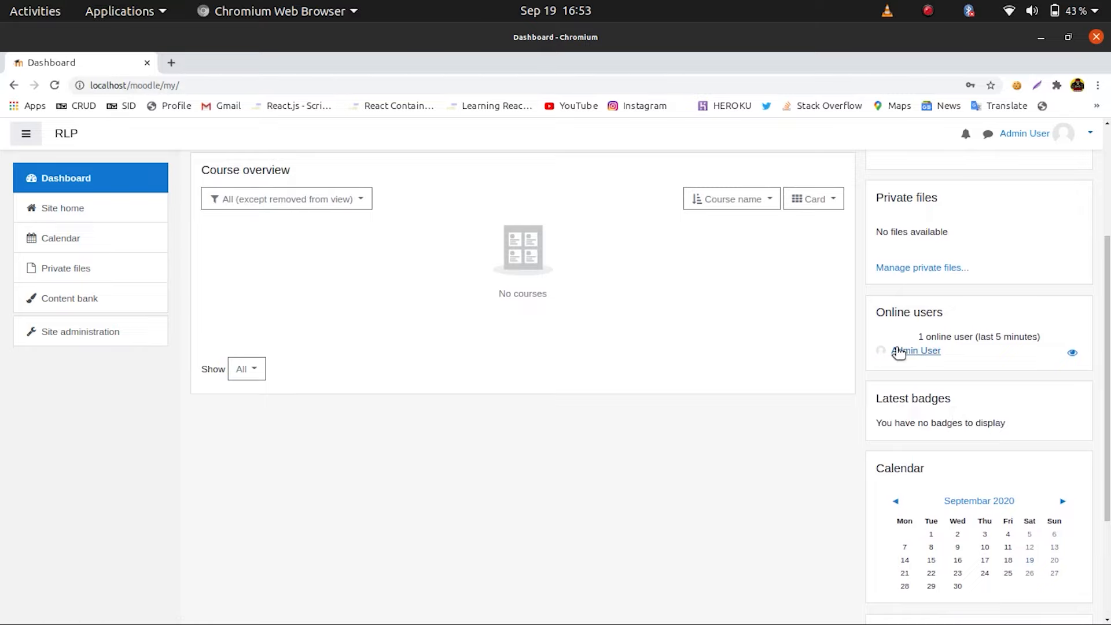
pyautogui.scroll(3, 980, 354)
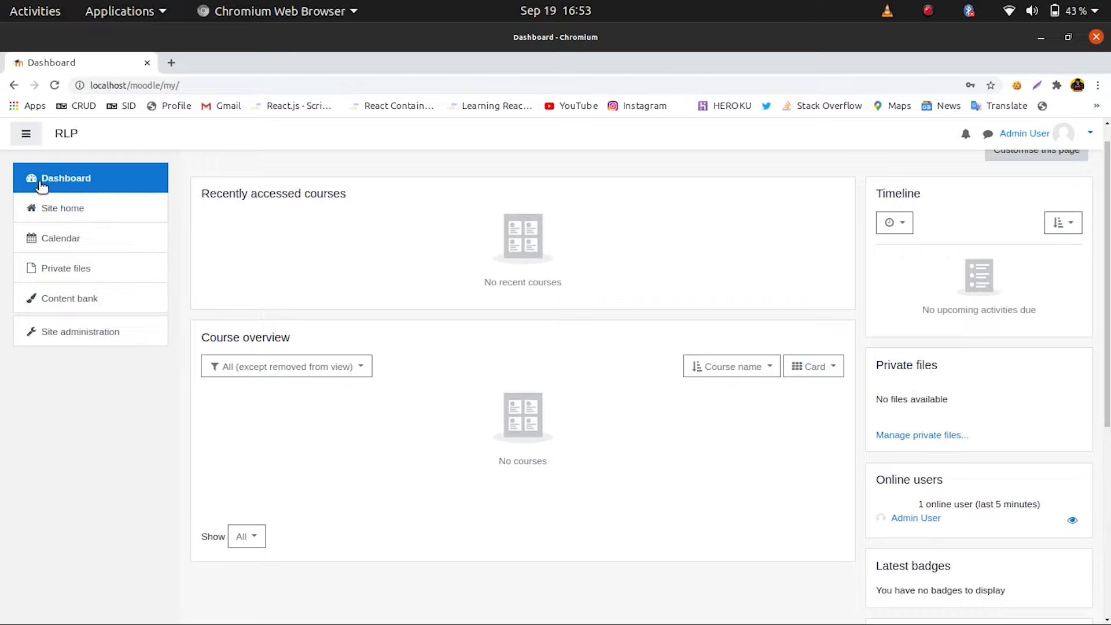
pyautogui.click(60, 220)
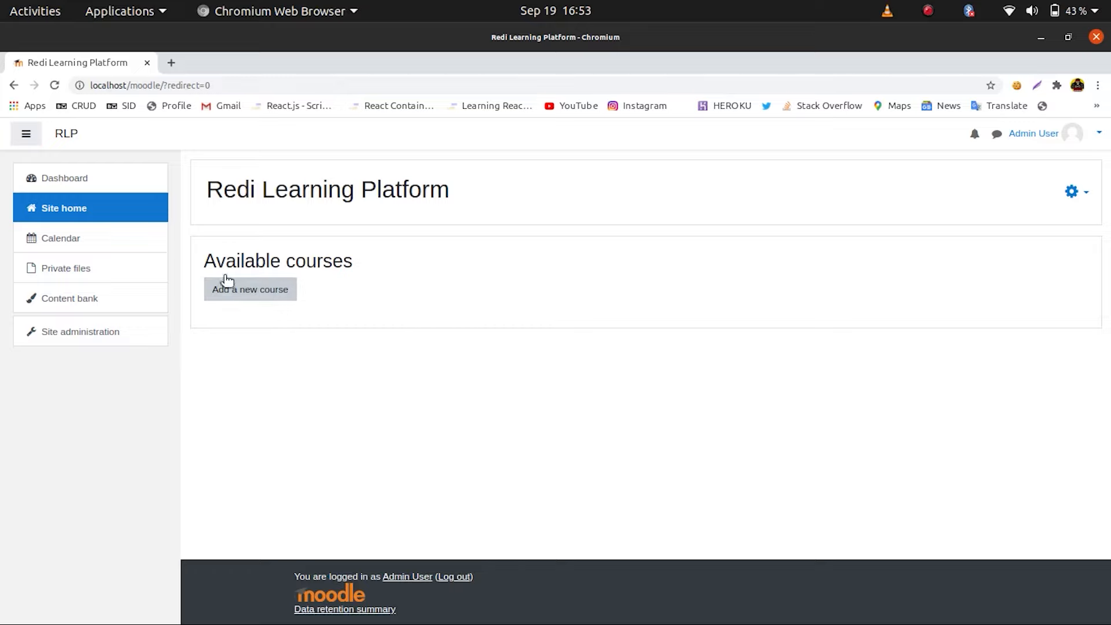
pyautogui.click(243, 293)
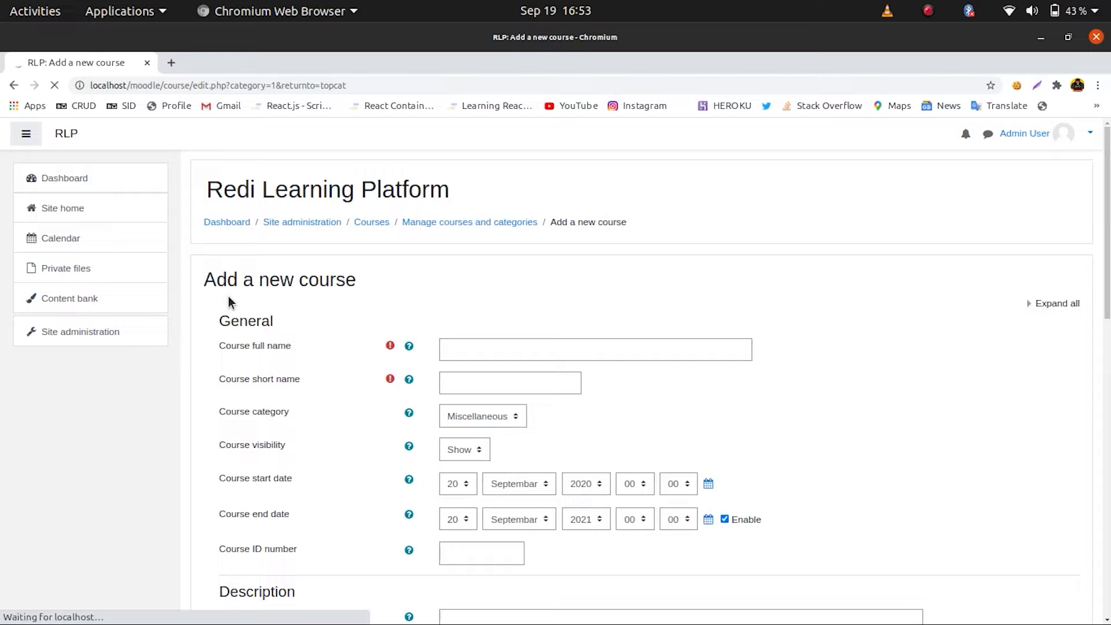
# Examine the sections of the new course form, including the format choices under Course format.
pyautogui.scroll(-3, 347, 359)
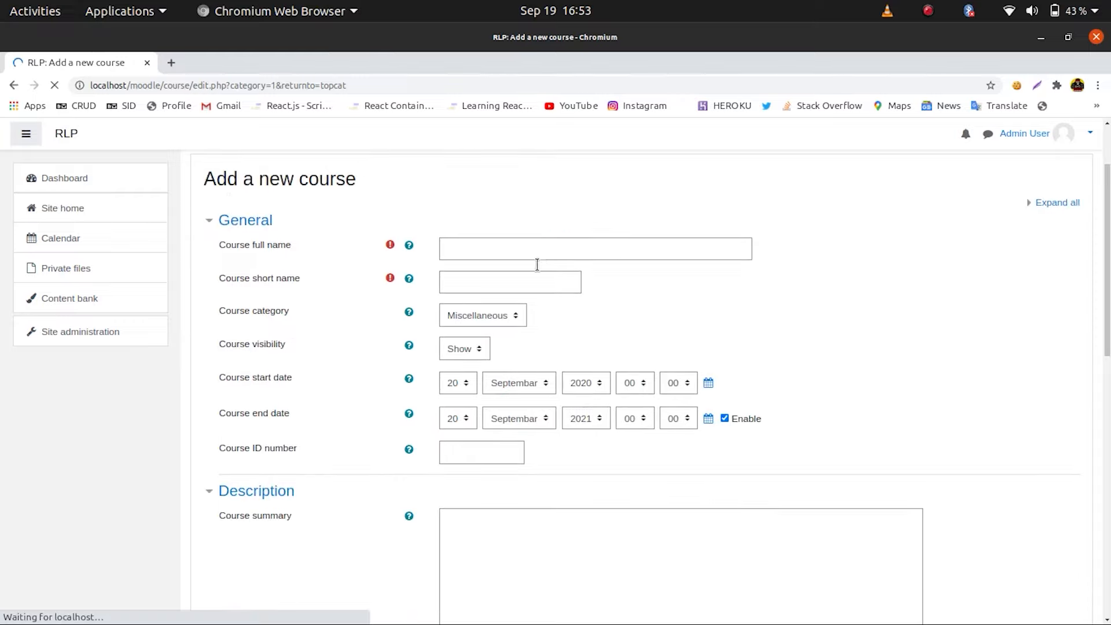
pyautogui.scroll(-9, 393, 322)
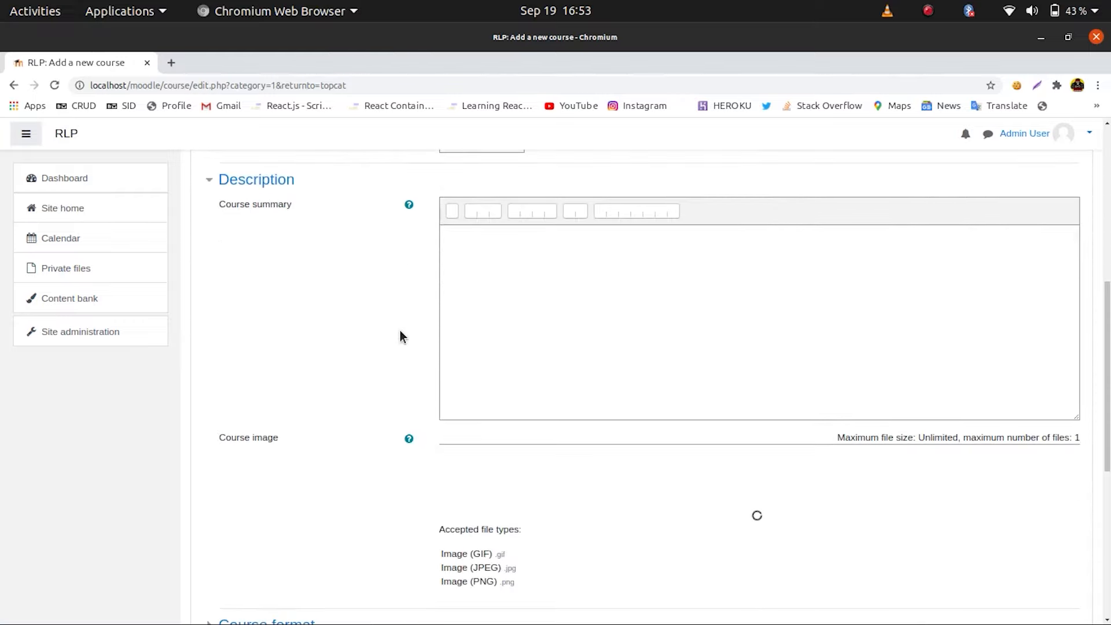
pyautogui.scroll(-5, 391, 350)
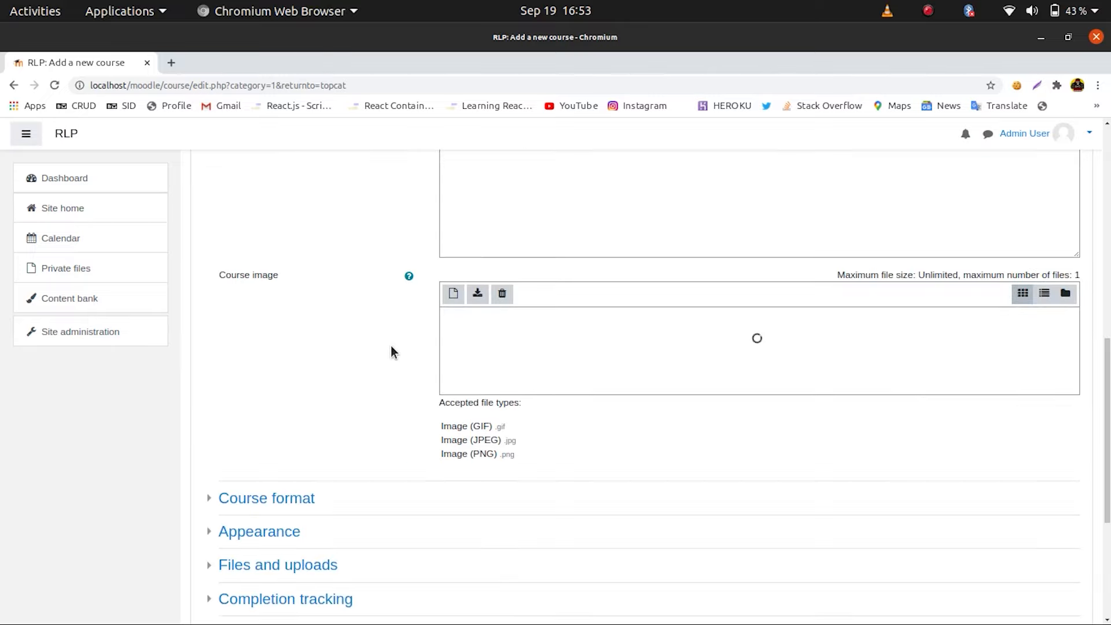
pyautogui.scroll(-5, 386, 362)
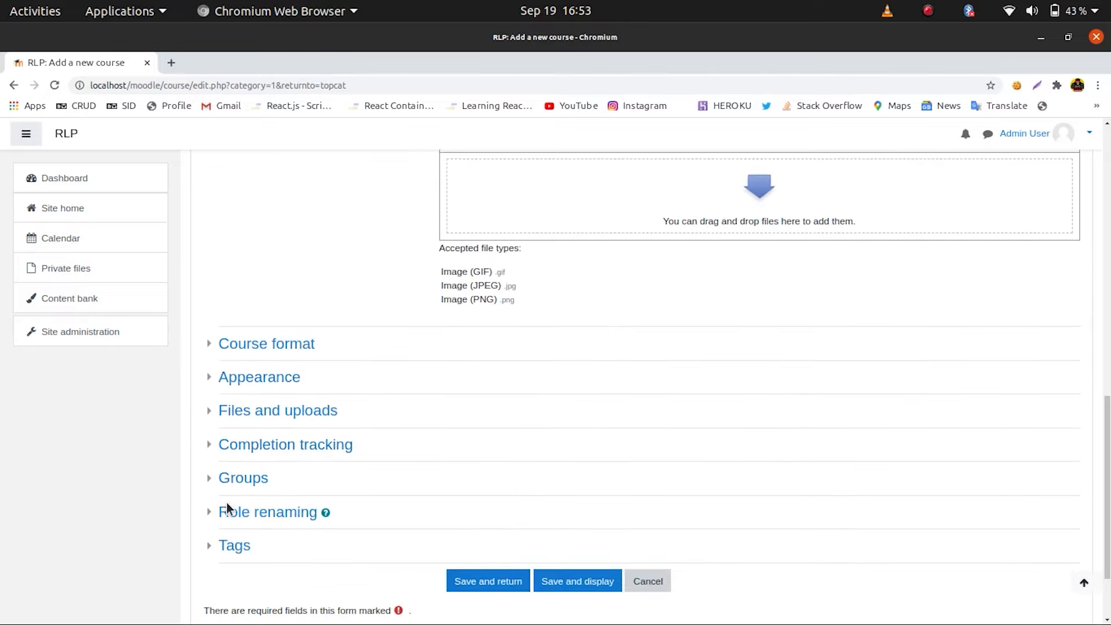
pyautogui.scroll(-3, 290, 503)
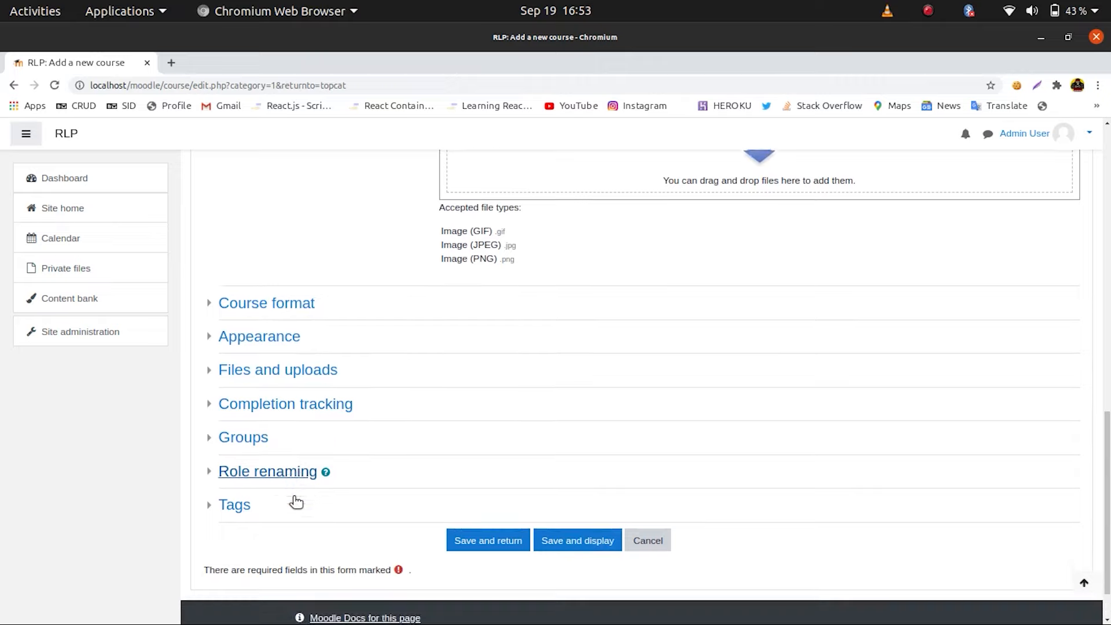
pyautogui.click(210, 242)
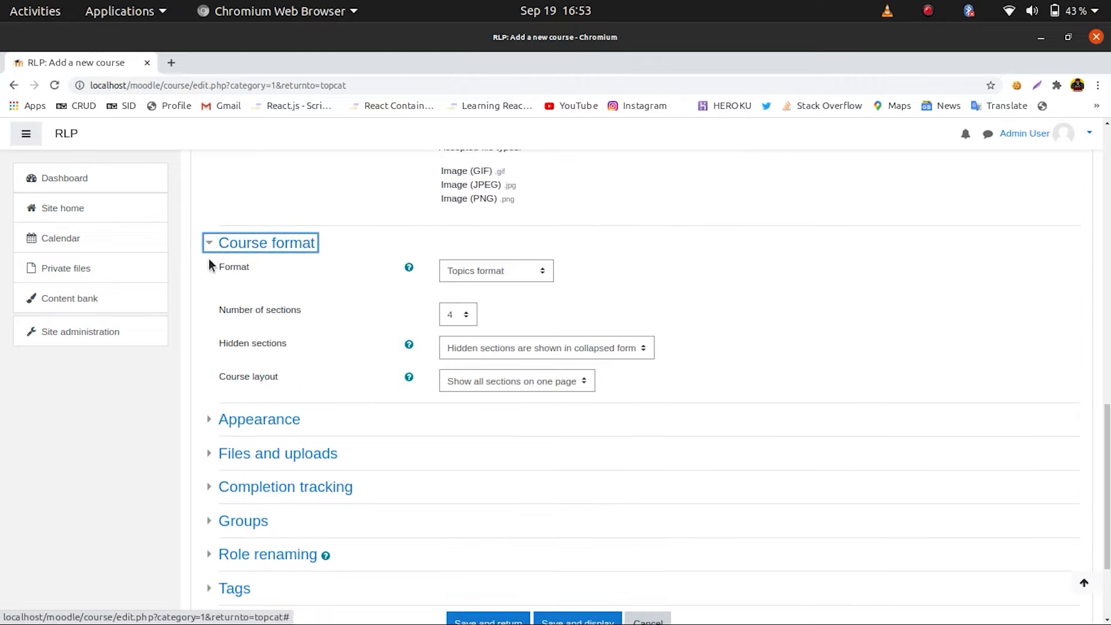
pyautogui.click(519, 272)
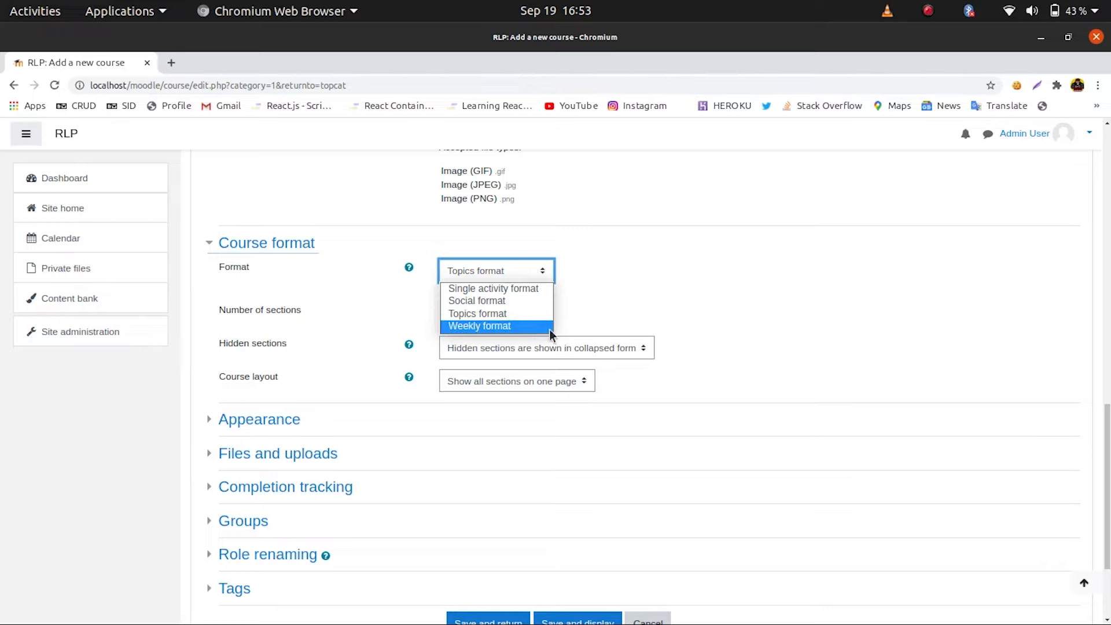
pyautogui.click(696, 305)
pyautogui.scroll(10, 696, 306)
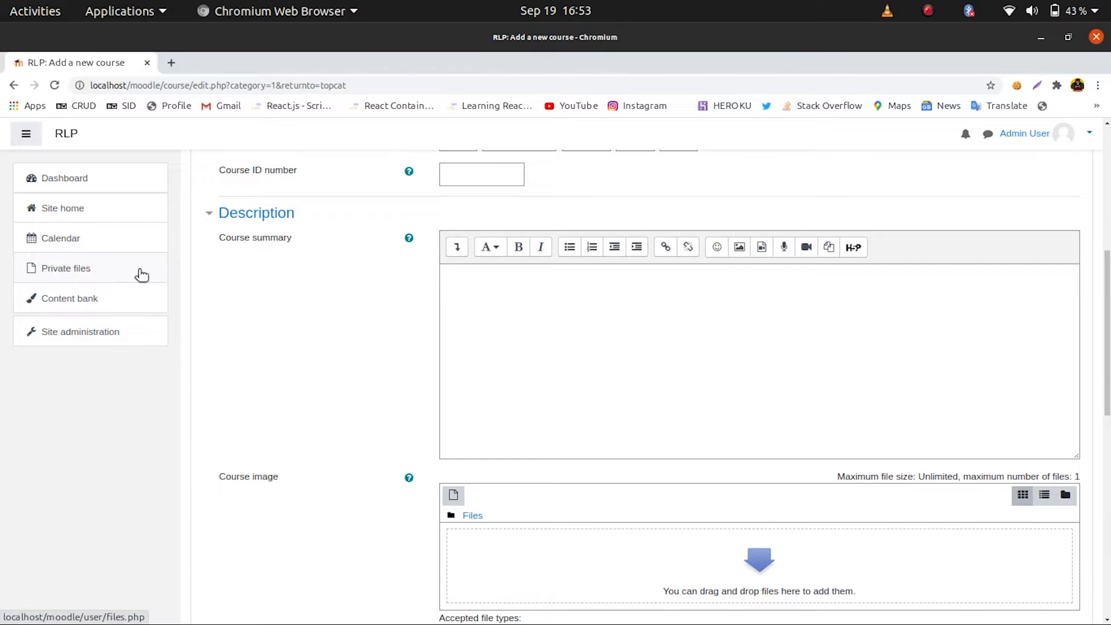
pyautogui.scroll(5, 308, 329)
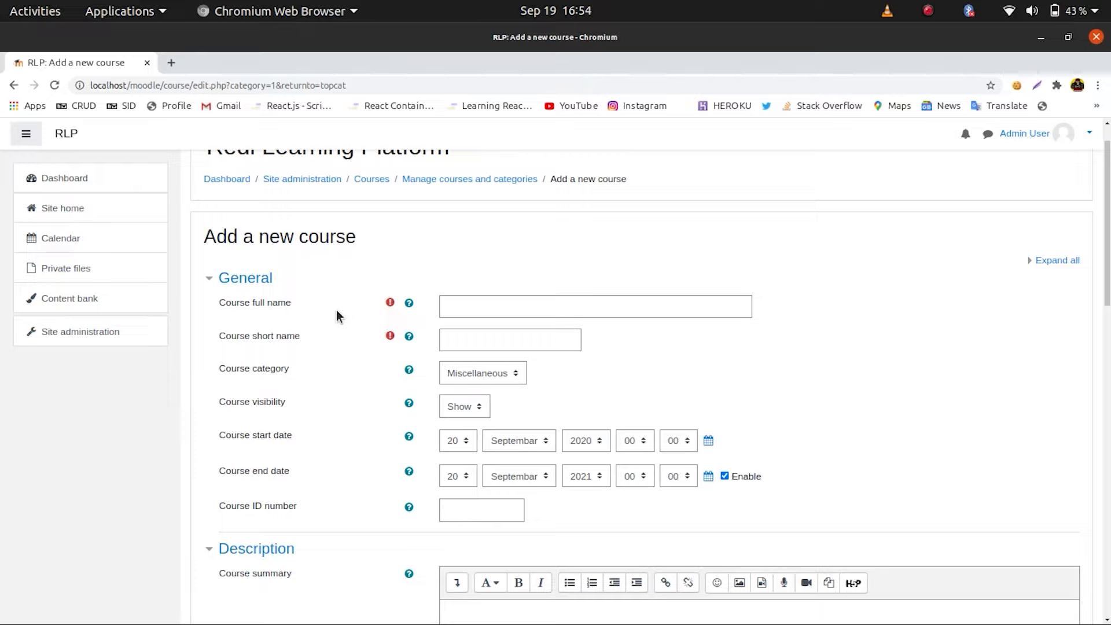
pyautogui.scroll(1, 432, 270)
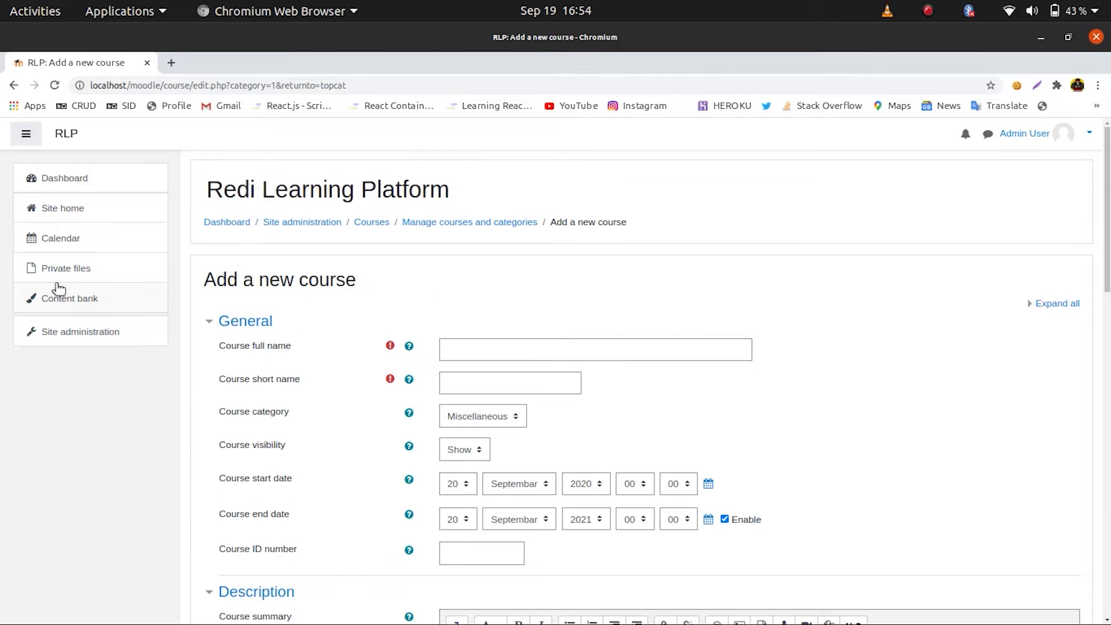
# Open the Users section of Site administration.
pyautogui.click(45, 337)
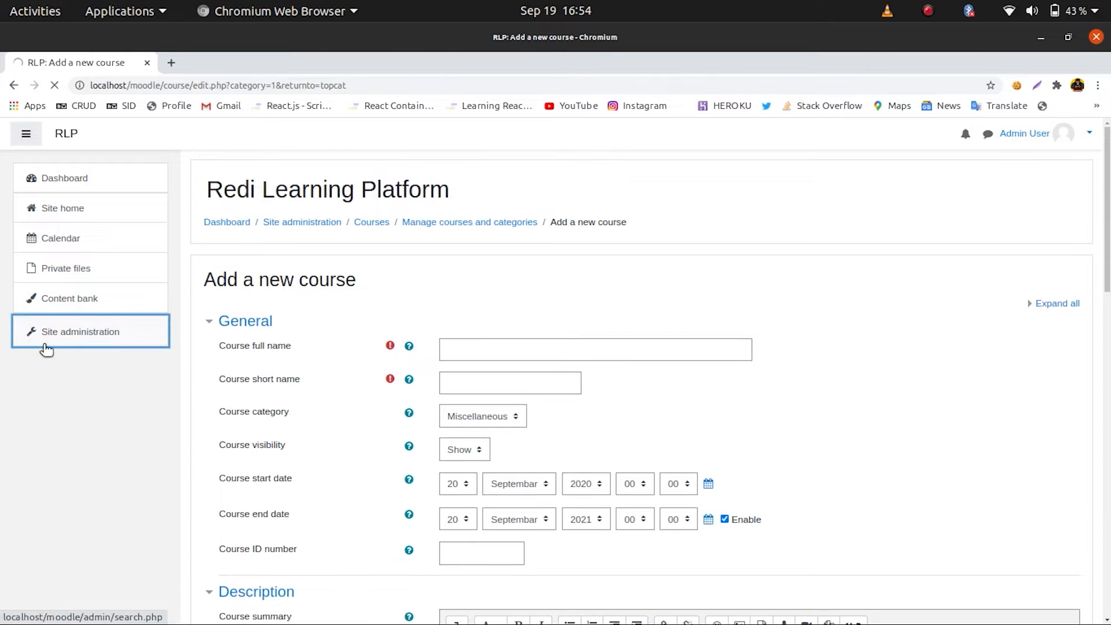
pyautogui.click(336, 371)
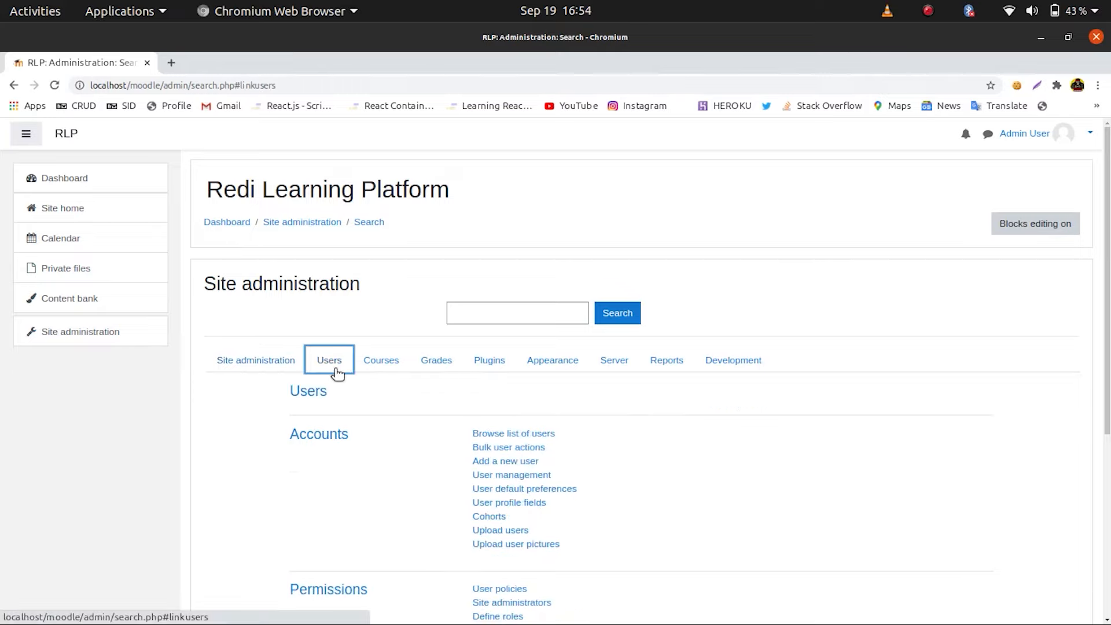
# Open the Accounts category of the Users administration and examine its user management and default preference settings.
pyautogui.click(308, 391)
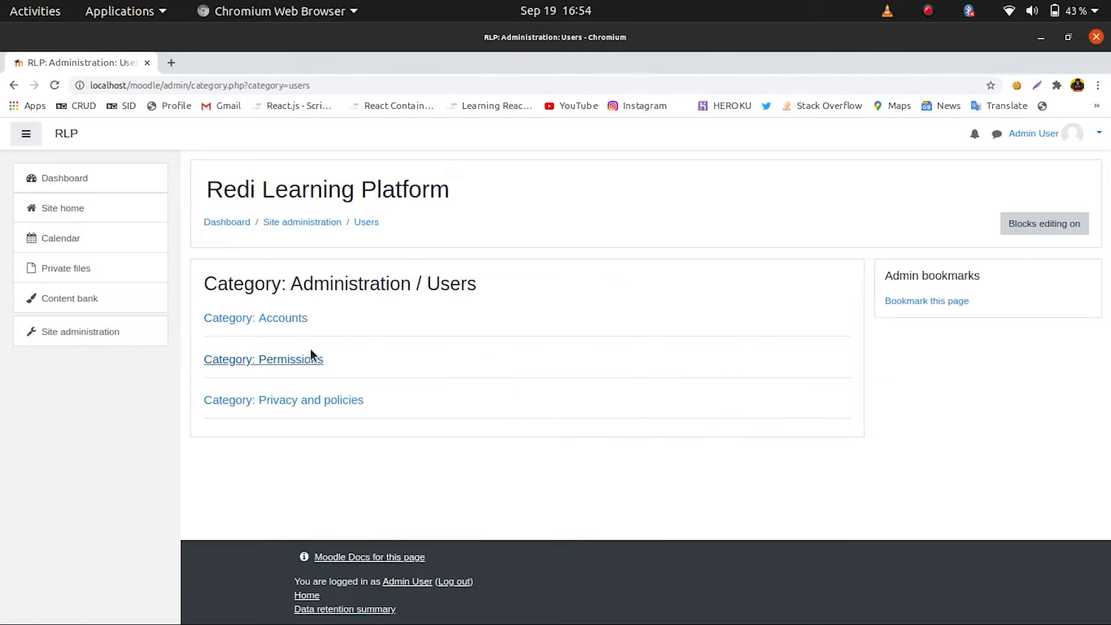
pyautogui.click(270, 320)
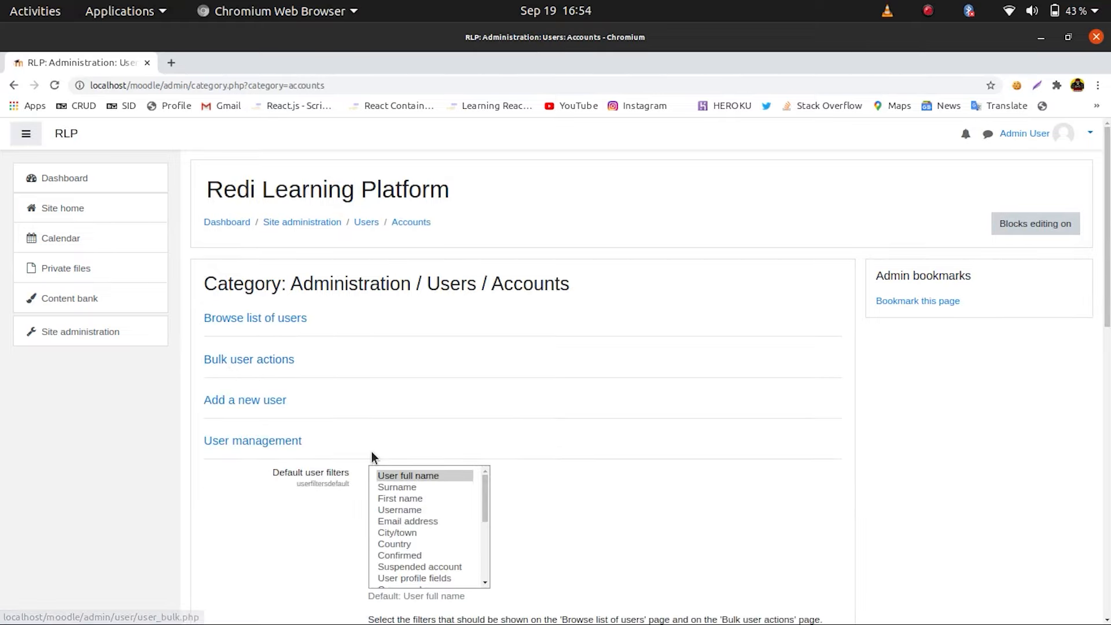
pyautogui.scroll(-3, 353, 446)
pyautogui.scroll(-4, 332, 437)
pyautogui.scroll(-8, 284, 428)
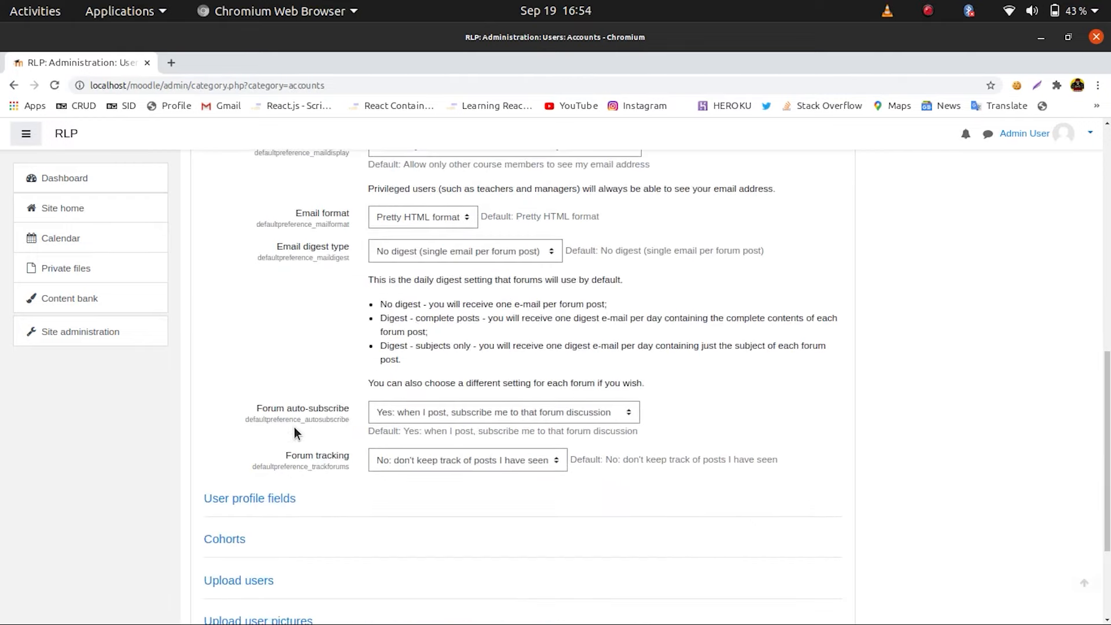
# Return to the Site administration overview and look through its general categories, such as Analytics, Competencies and Badges.
pyautogui.click(50, 336)
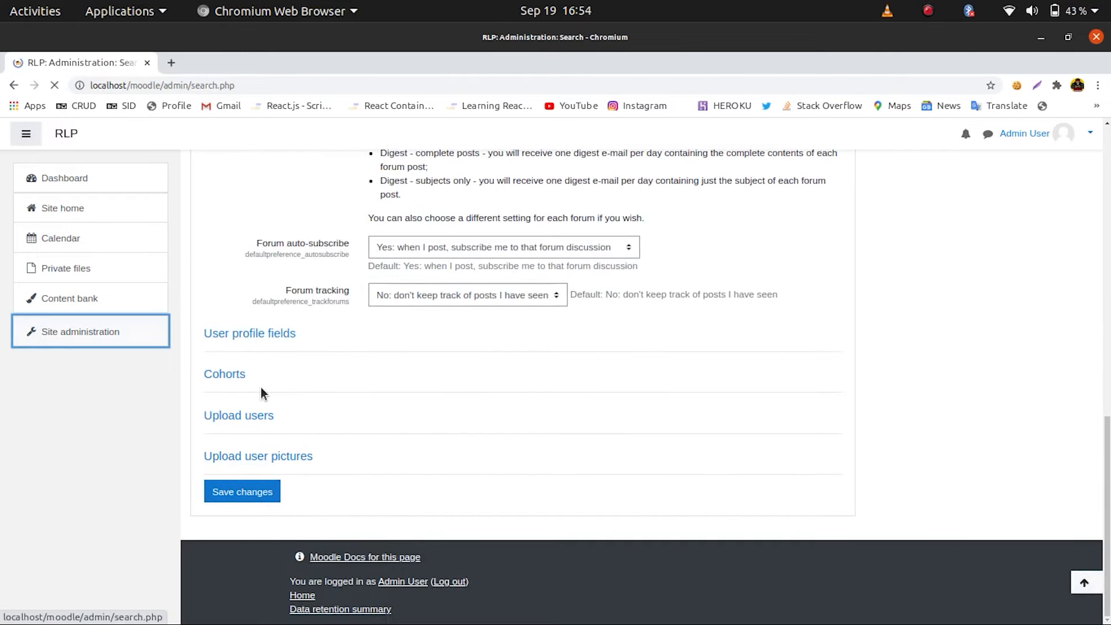
pyautogui.scroll(-3, 298, 397)
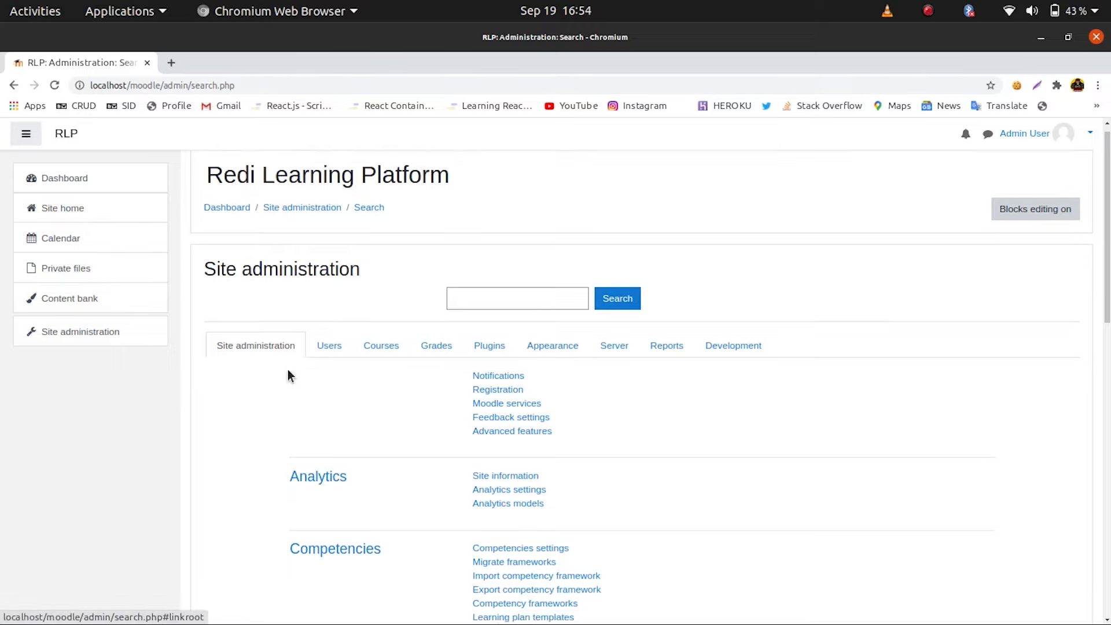
pyautogui.scroll(-2, 623, 306)
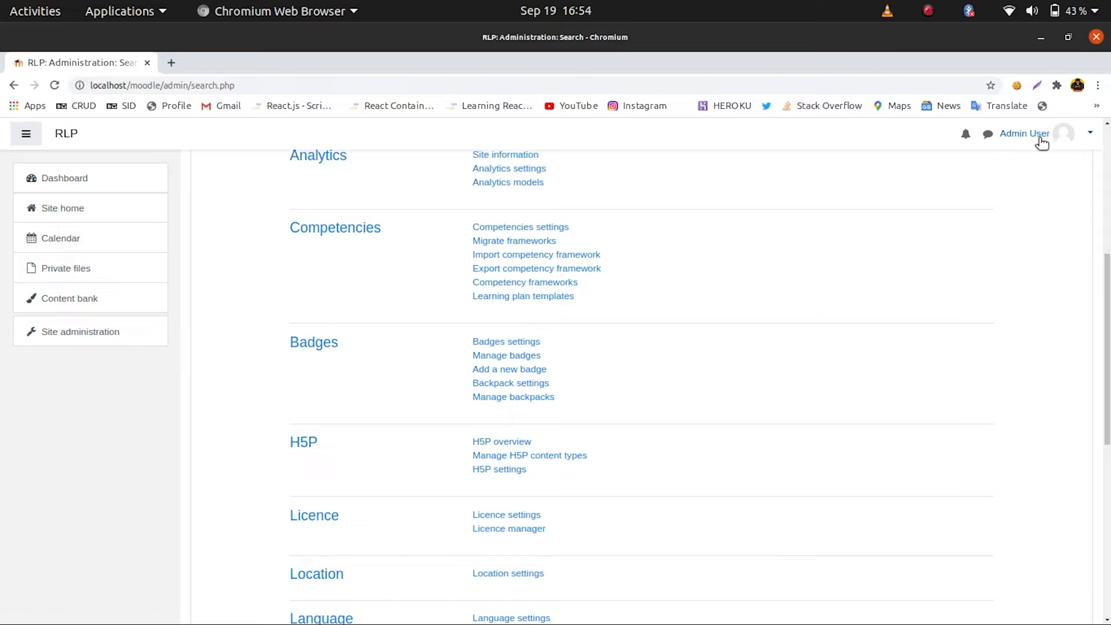
# Check the options in the admin account's user menu, then close it without choosing any.
pyautogui.click(1092, 134)
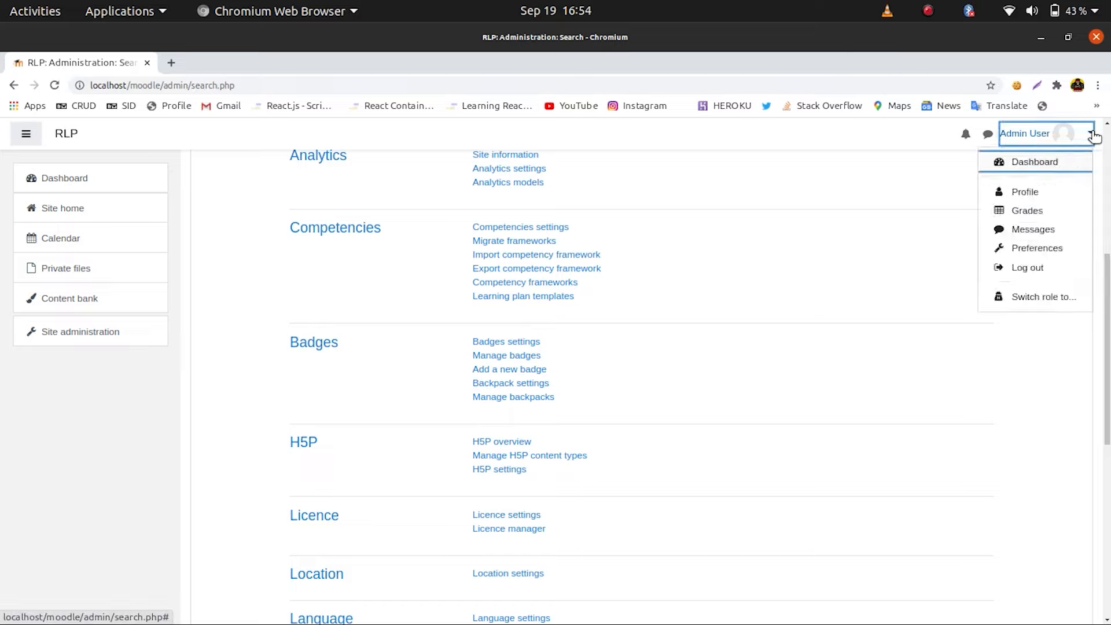
pyautogui.click(881, 221)
pyautogui.scroll(5, 675, 405)
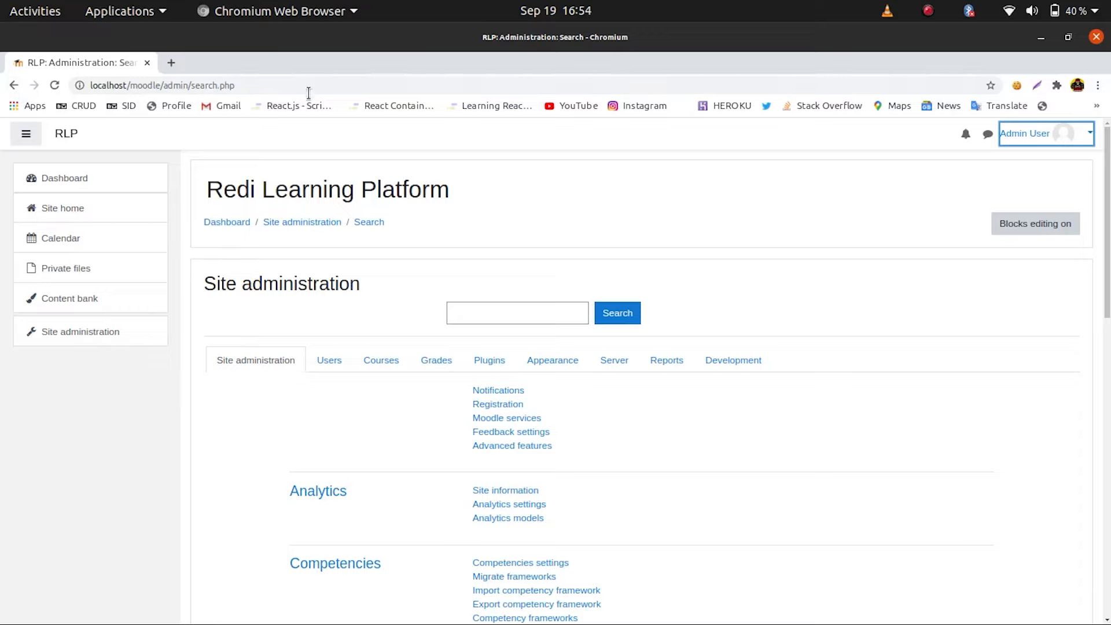
pyautogui.click(25, 134)
pyautogui.click(25, 135)
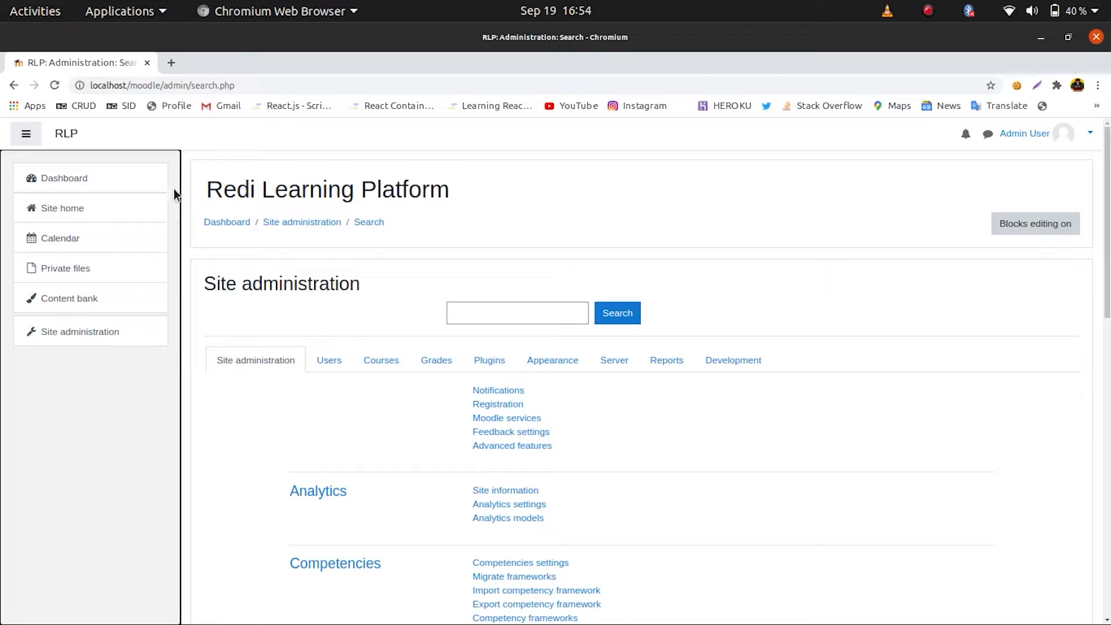
pyautogui.moveTo(197, 189); pyautogui.dragTo(183, 156)
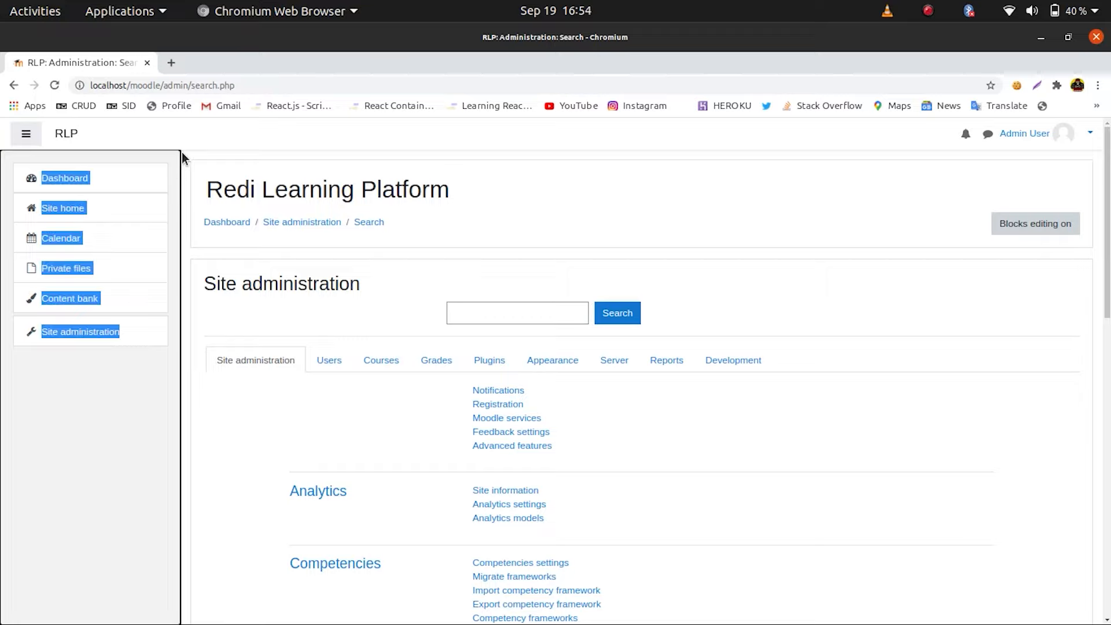
pyautogui.click(182, 152)
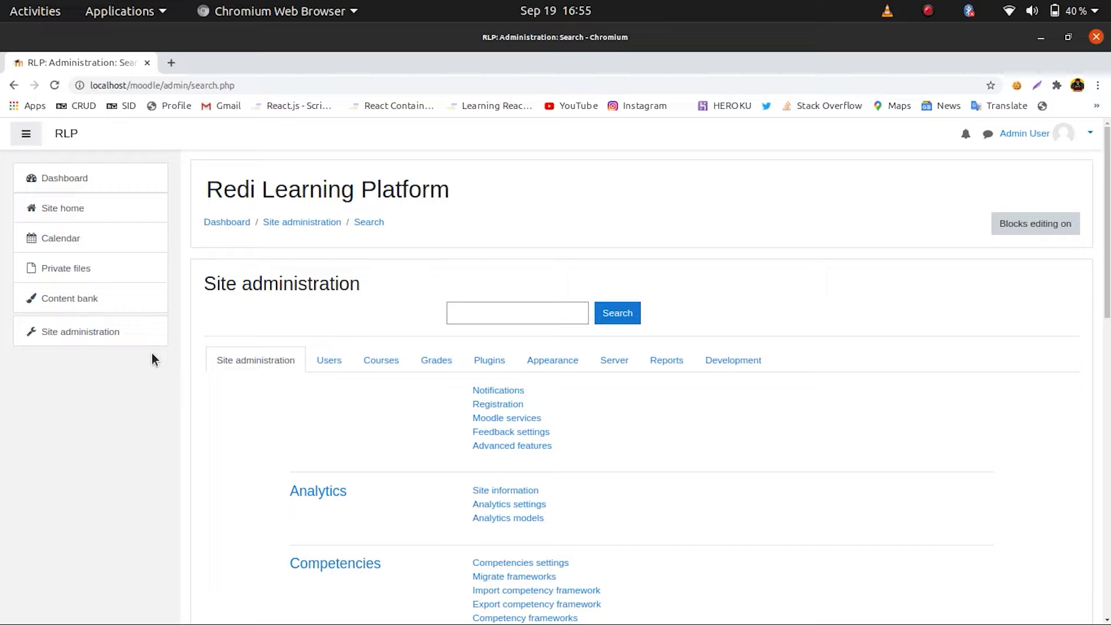
# Minimize the browser, file manager and terminal windows to clear the desktop.
pyautogui.click(1042, 38)
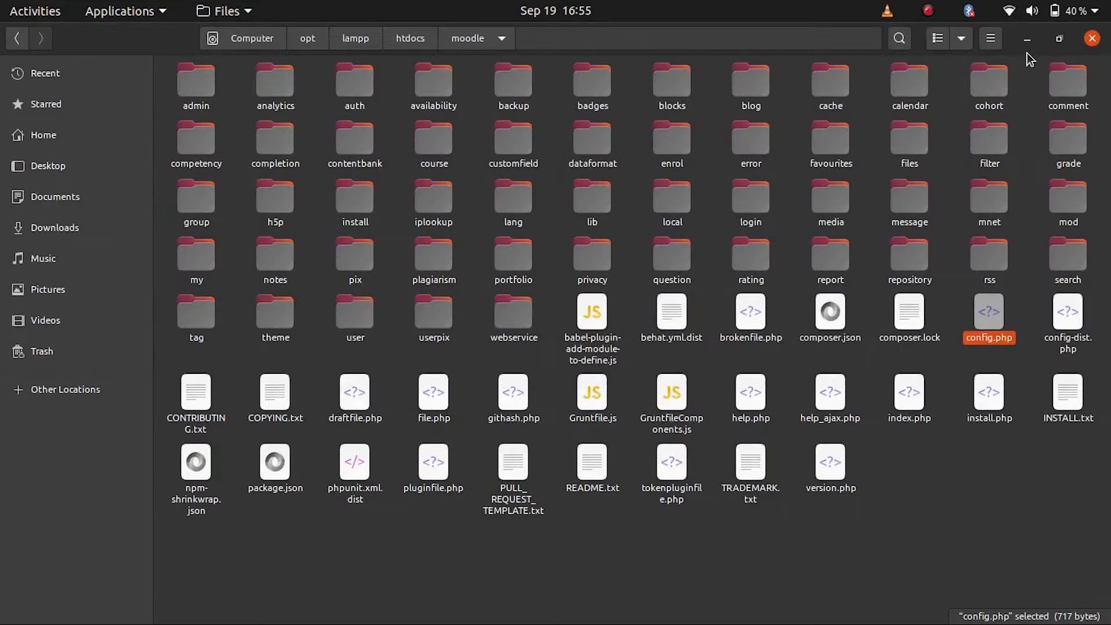
pyautogui.click(1009, 38)
pyautogui.moveTo(545, 201); pyautogui.dragTo(554, 140)
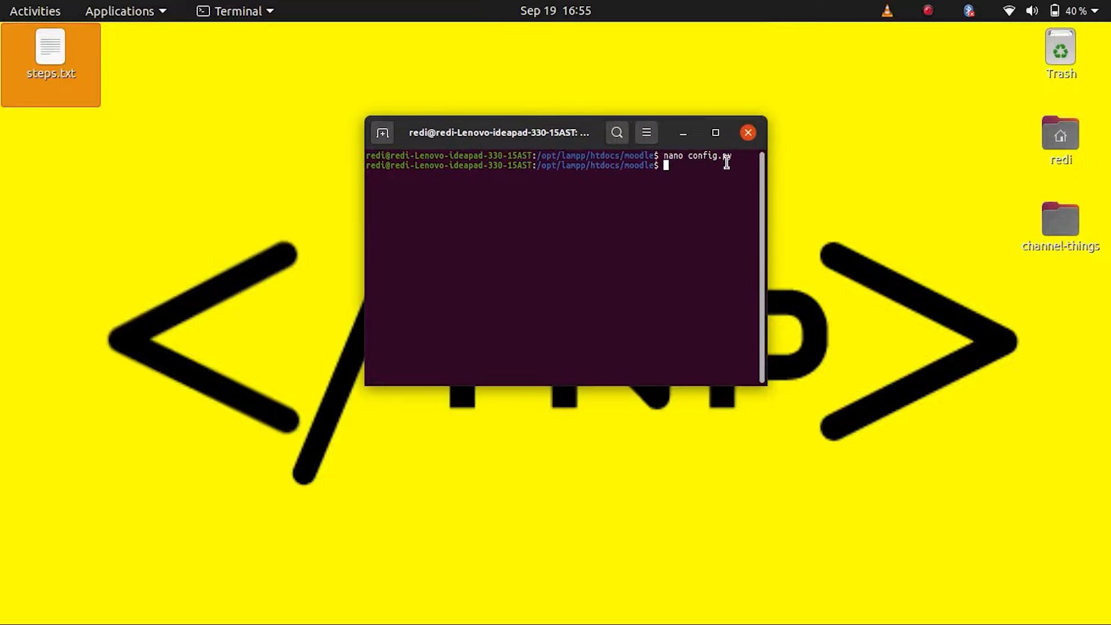
pyautogui.click(684, 135)
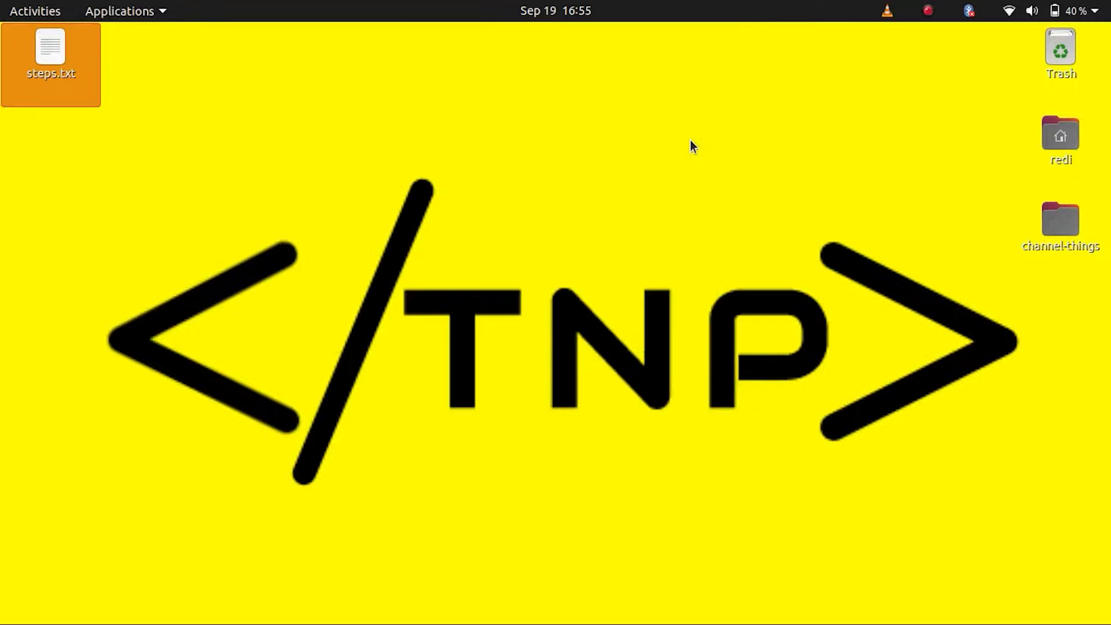